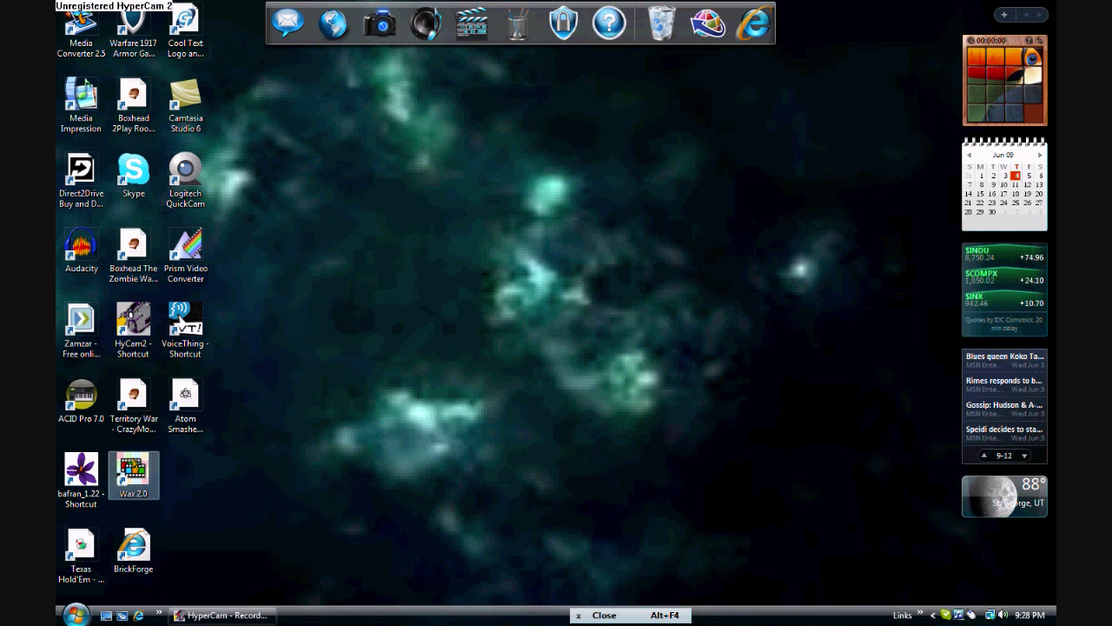
Launch the Wax 2.0 video editor from its desktop icon.
double_click(149, 476)
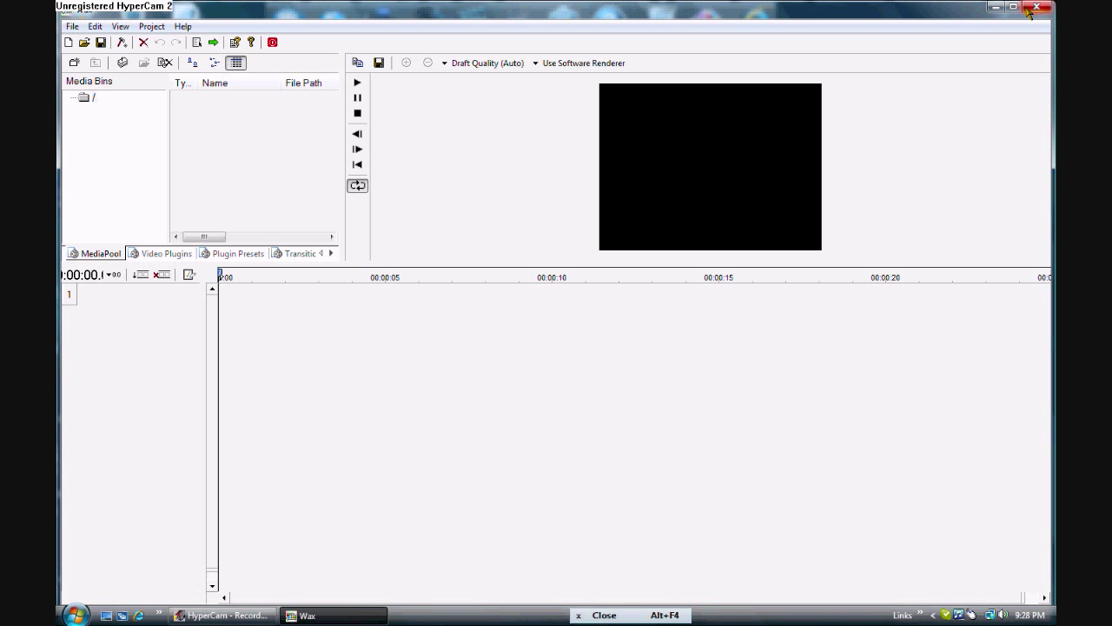
Close Wax and open the Pictures folder from the Start menu.
click(1030, 10)
click(75, 614)
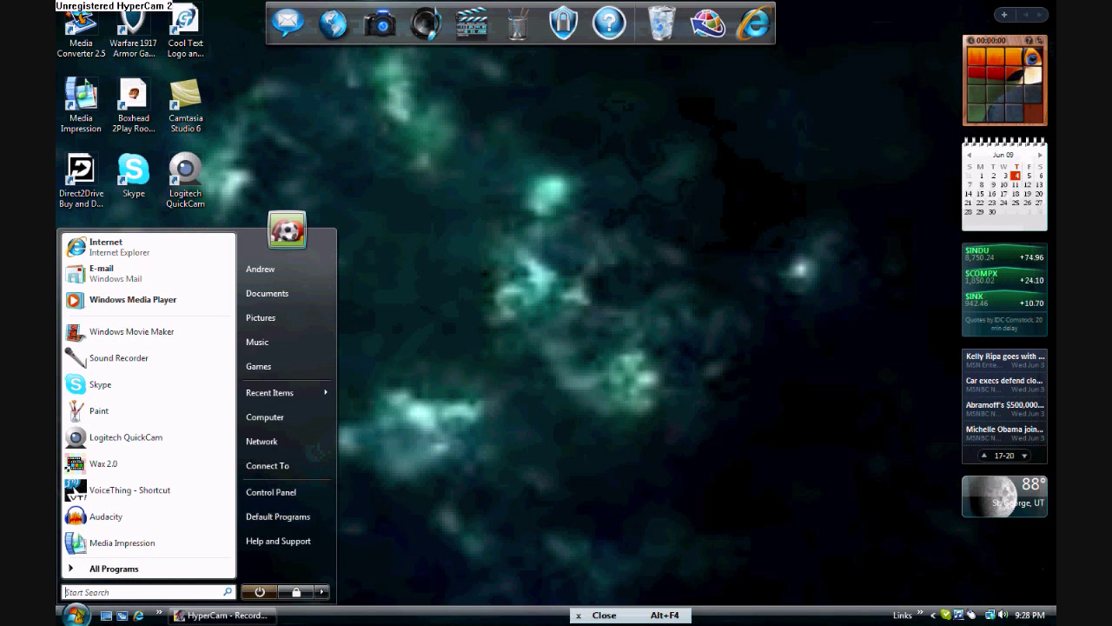
click(261, 317)
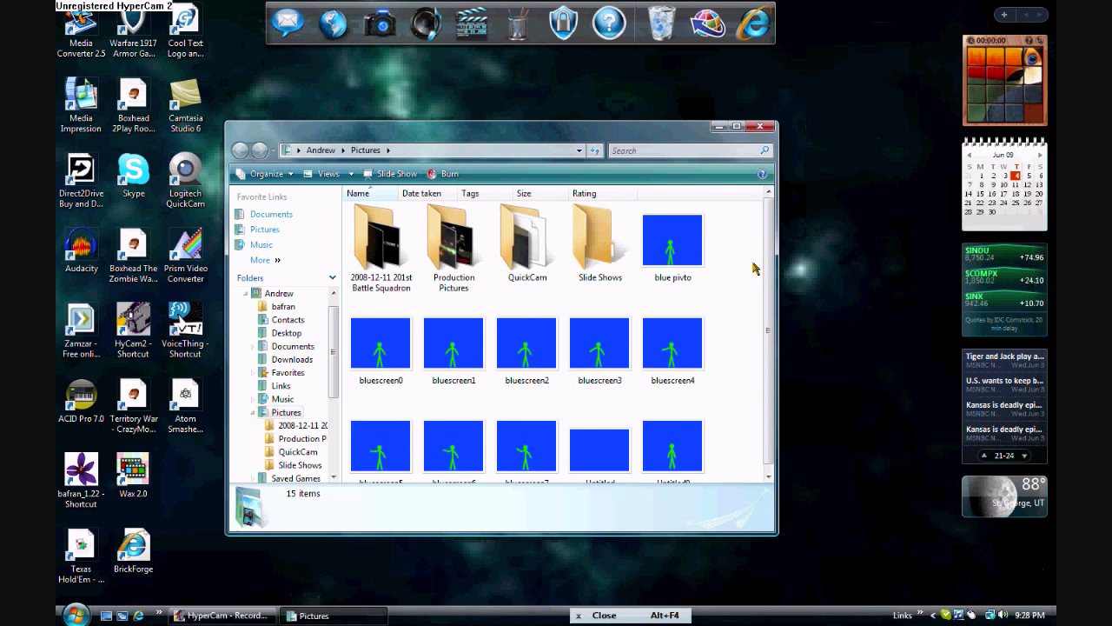
Select the range of bluescreen images and create shortcuts for them.
click(673, 245)
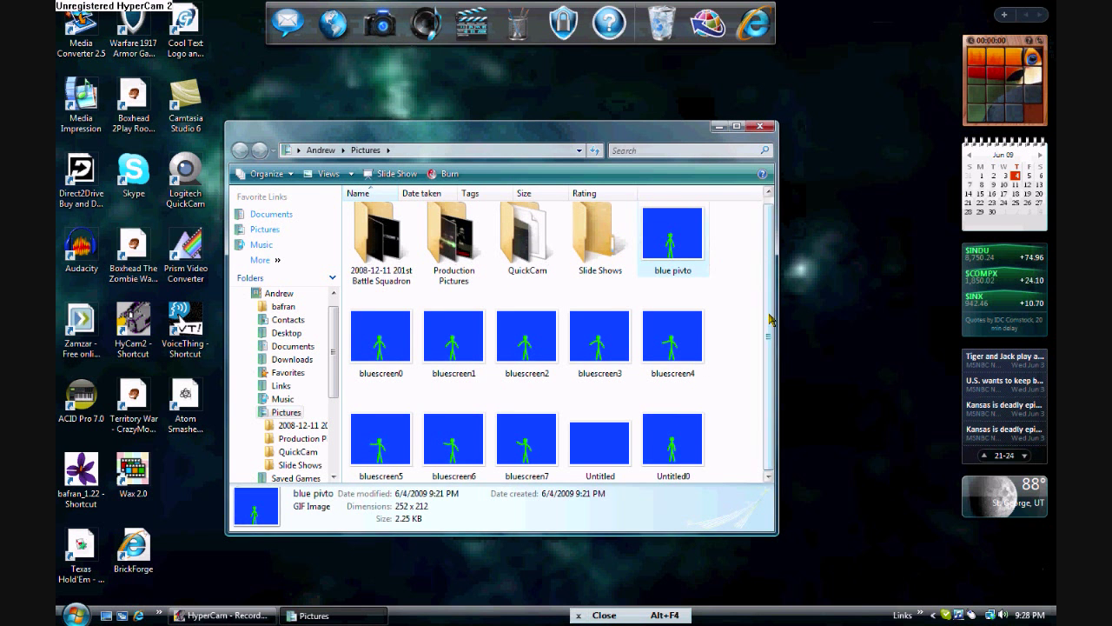
shift+click(503, 442)
right_click(520, 433)
click(553, 385)
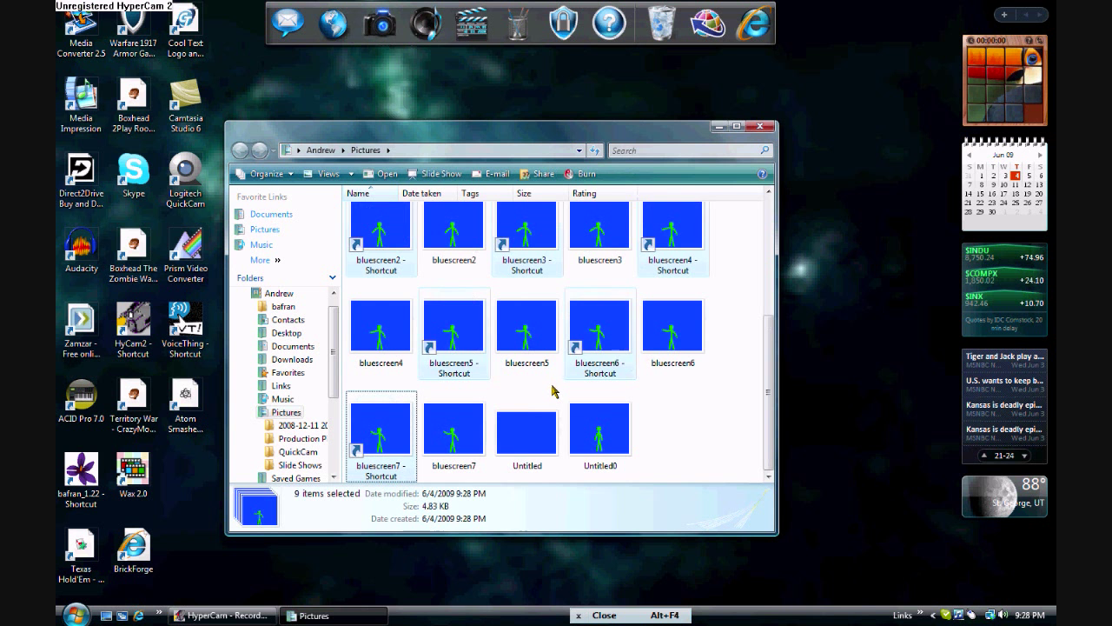
drag(769, 391, 743, 400)
Delete the 17 selected bluescreen files and shortcuts to the Recycle Bin.
click(374, 345)
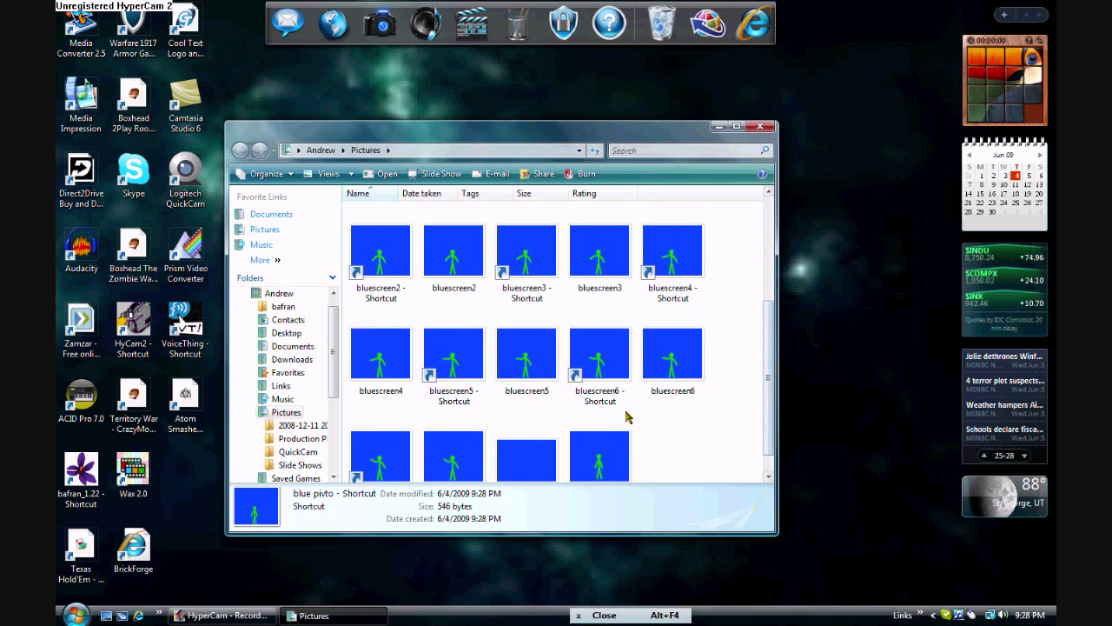
shift+click(451, 454)
right_click(443, 468)
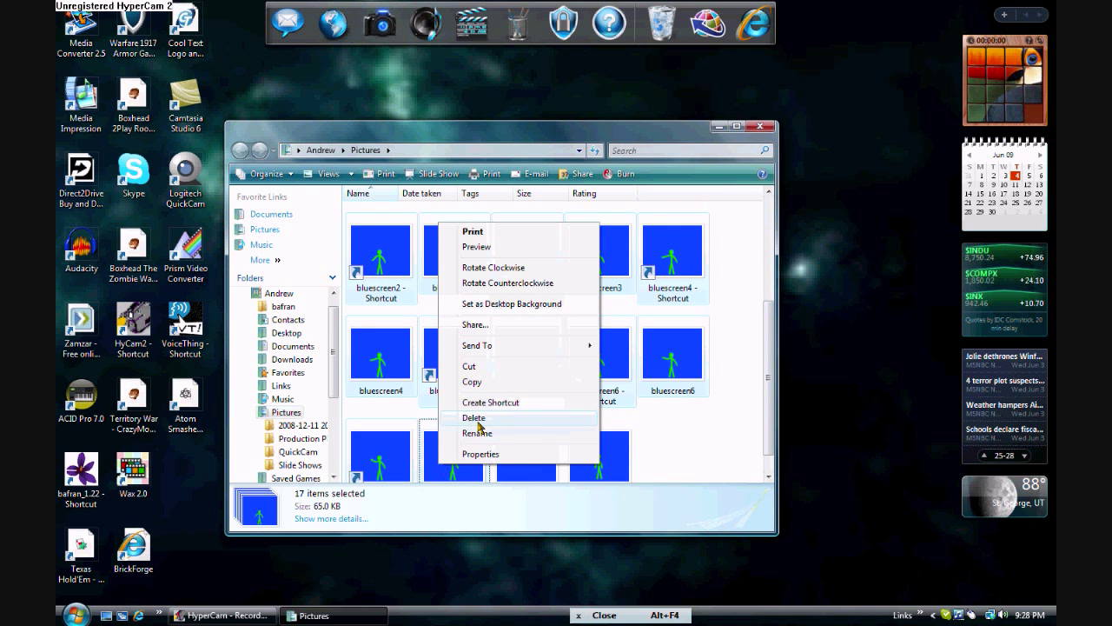
click(483, 418)
click(610, 318)
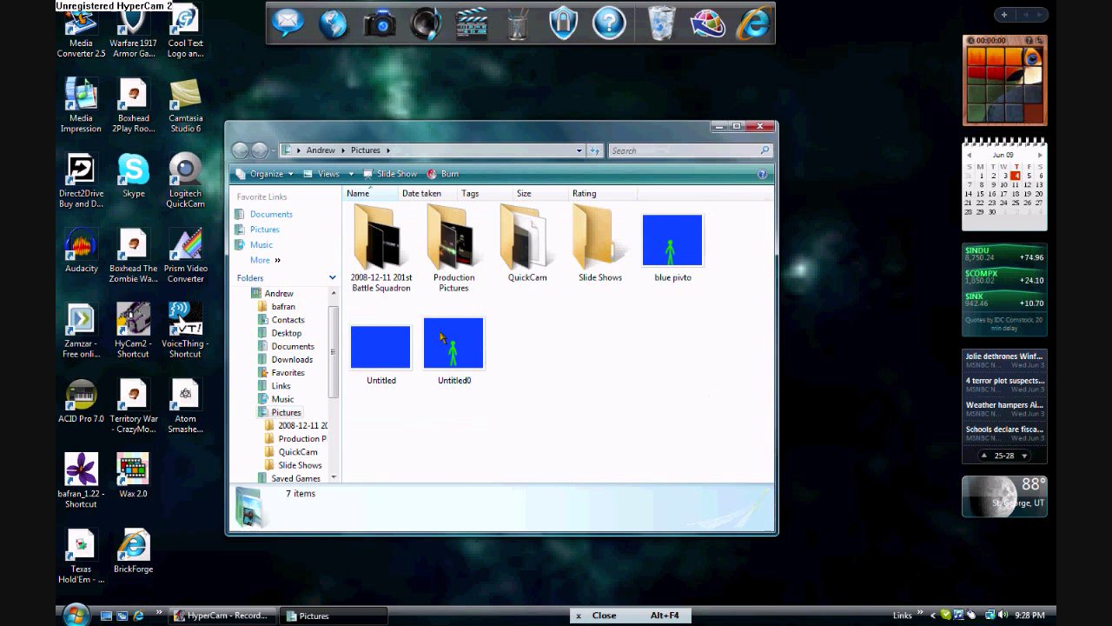
Delete the blue pivto and Untitled0 images.
right_click(676, 222)
click(718, 442)
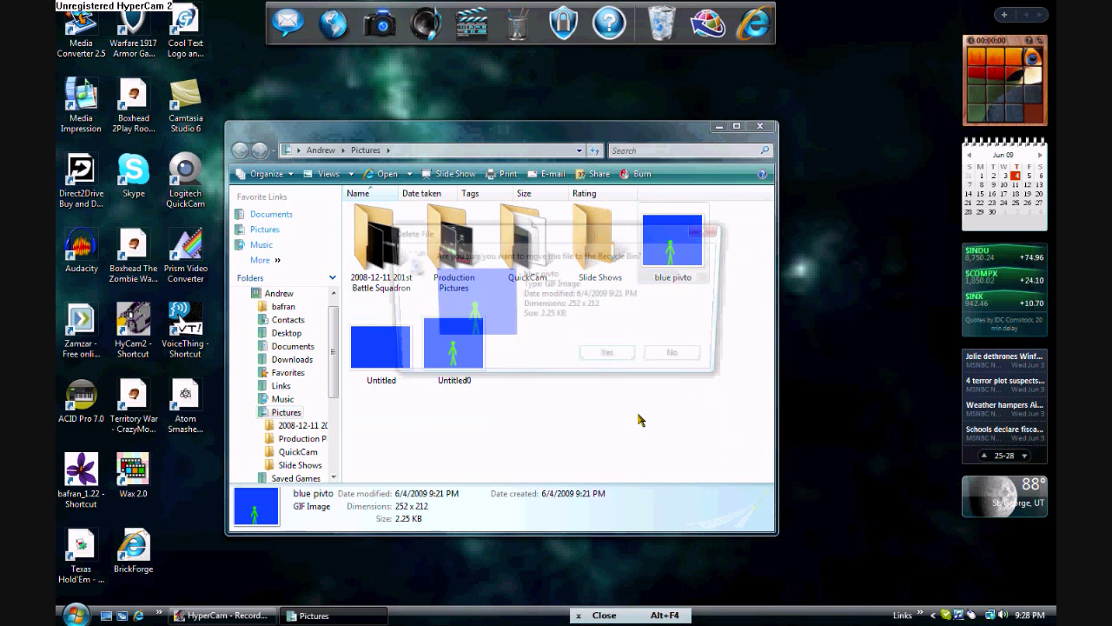
click(600, 358)
right_click(367, 341)
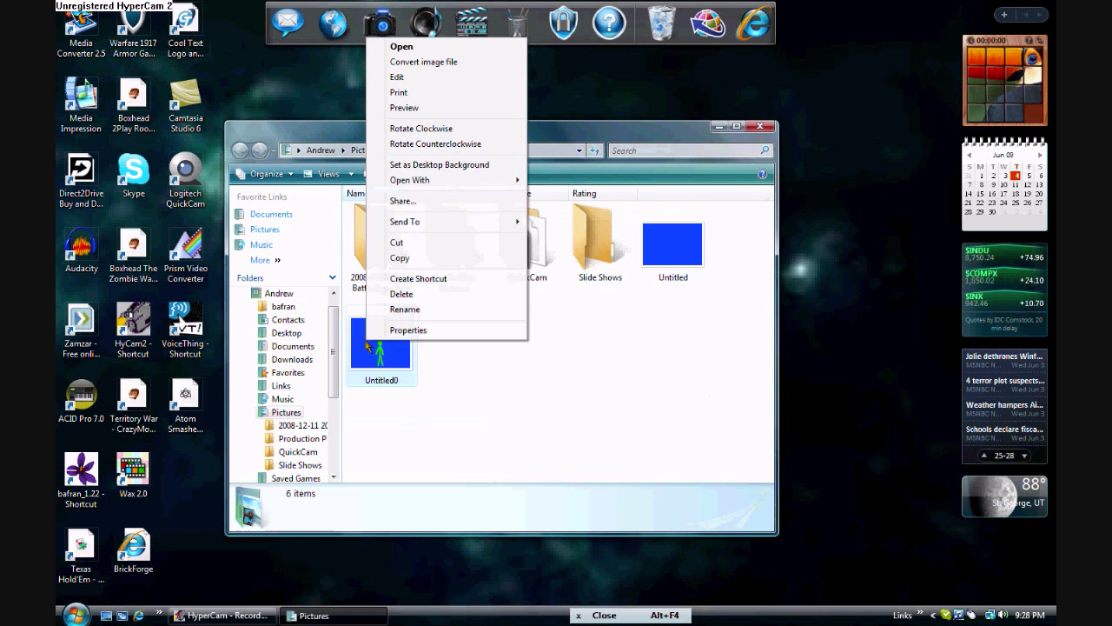
click(402, 294)
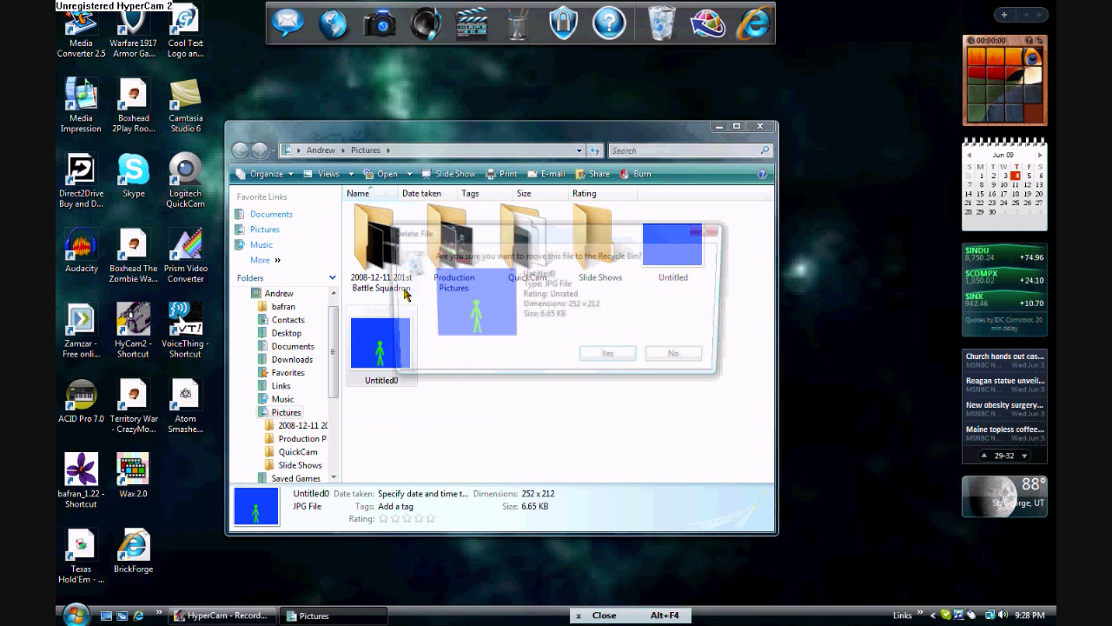
click(628, 358)
Leave the Untitled image in place and minimize the Pictures window.
right_click(676, 240)
click(611, 390)
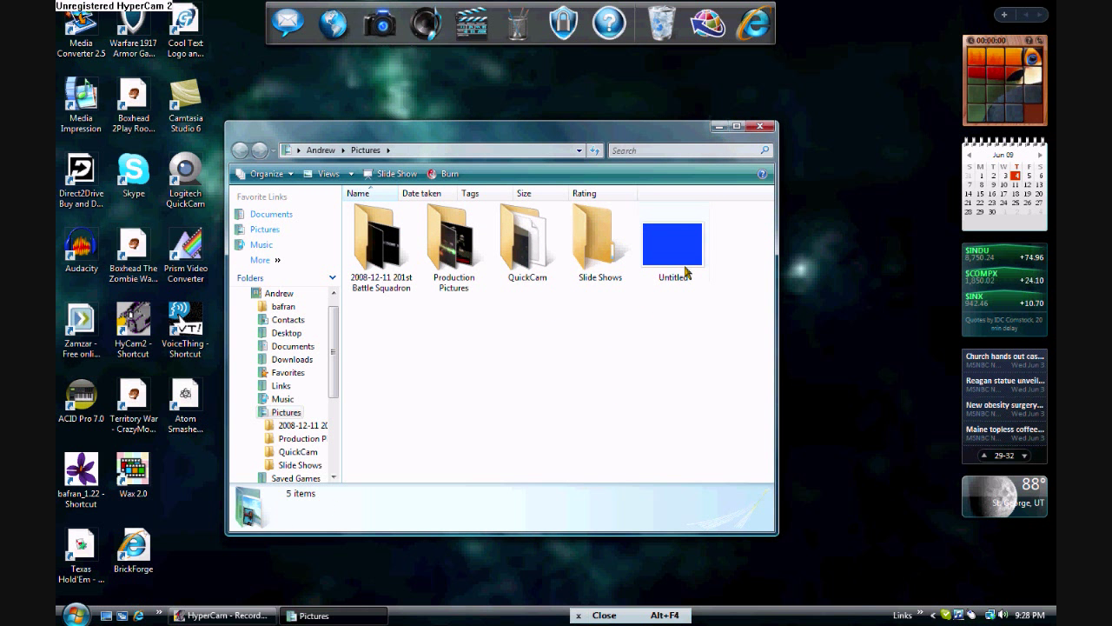
click(719, 128)
Launch Paint and set the primary colour to blue via Edit Colors.
key(super)
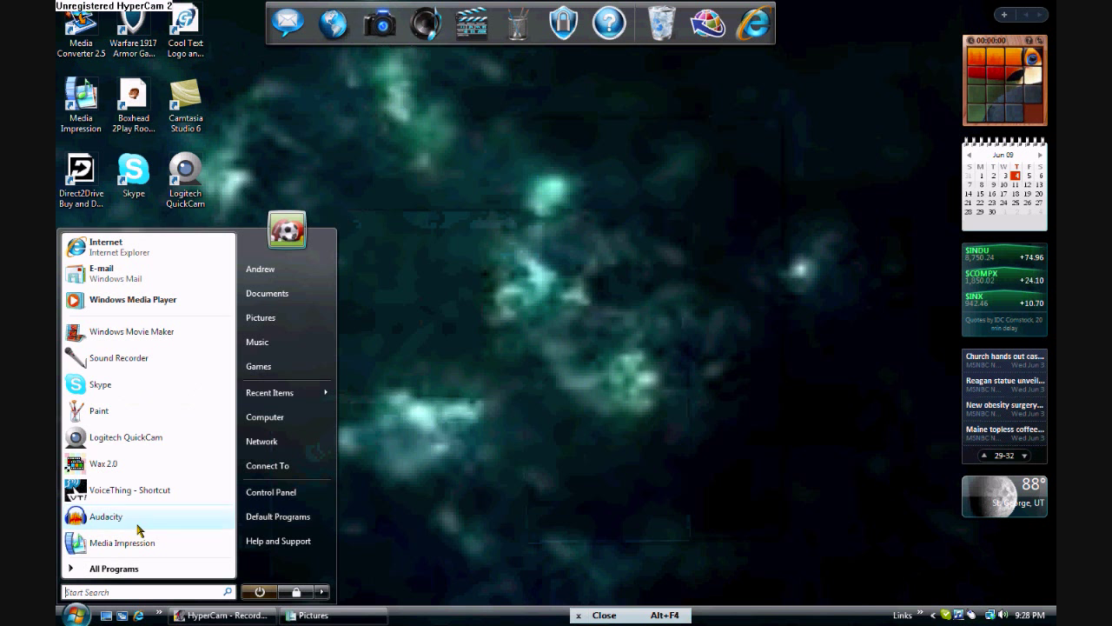
click(200, 420)
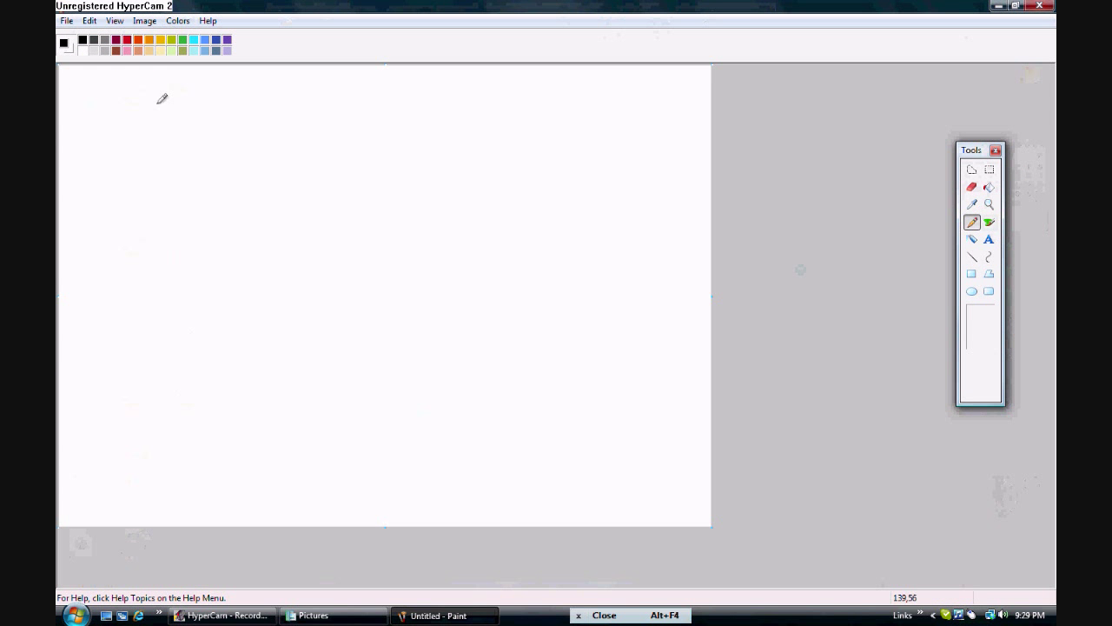
click(177, 21)
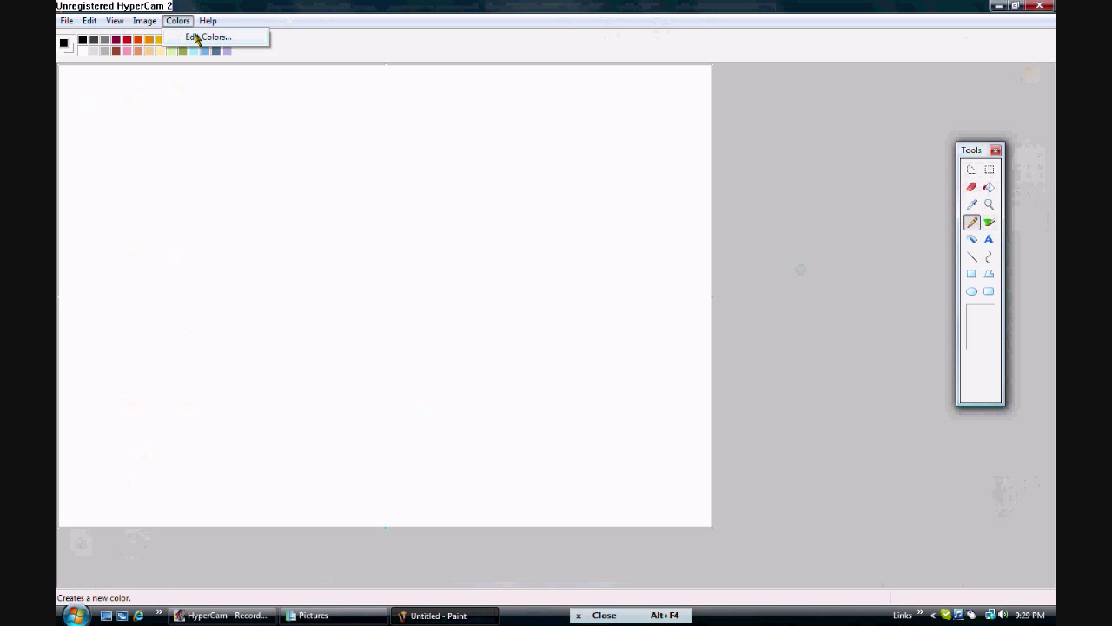
click(193, 35)
click(566, 276)
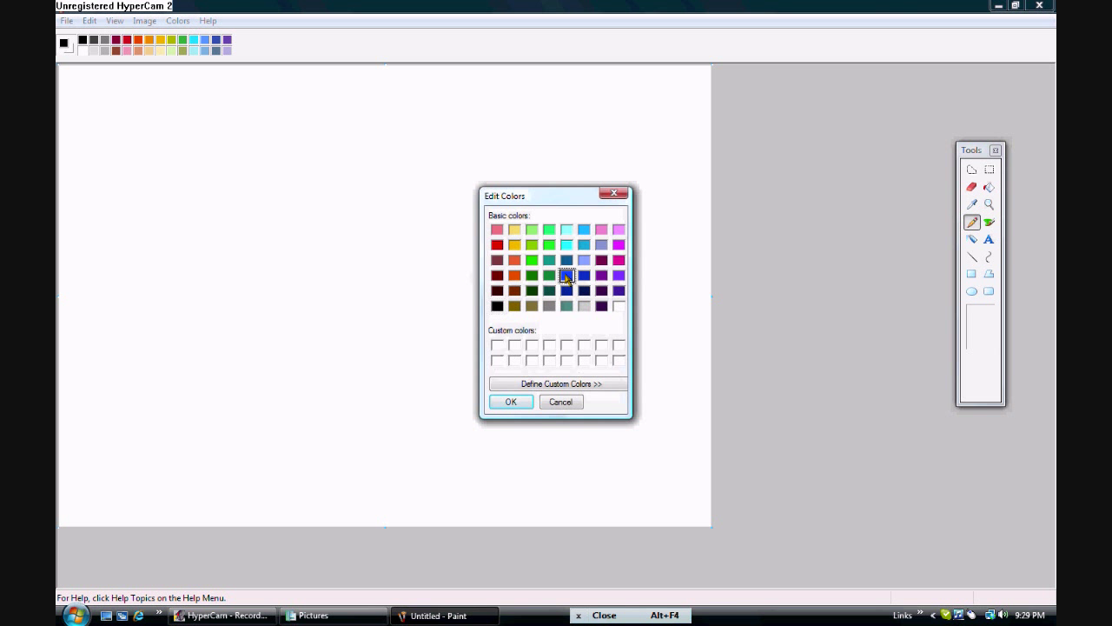
click(511, 402)
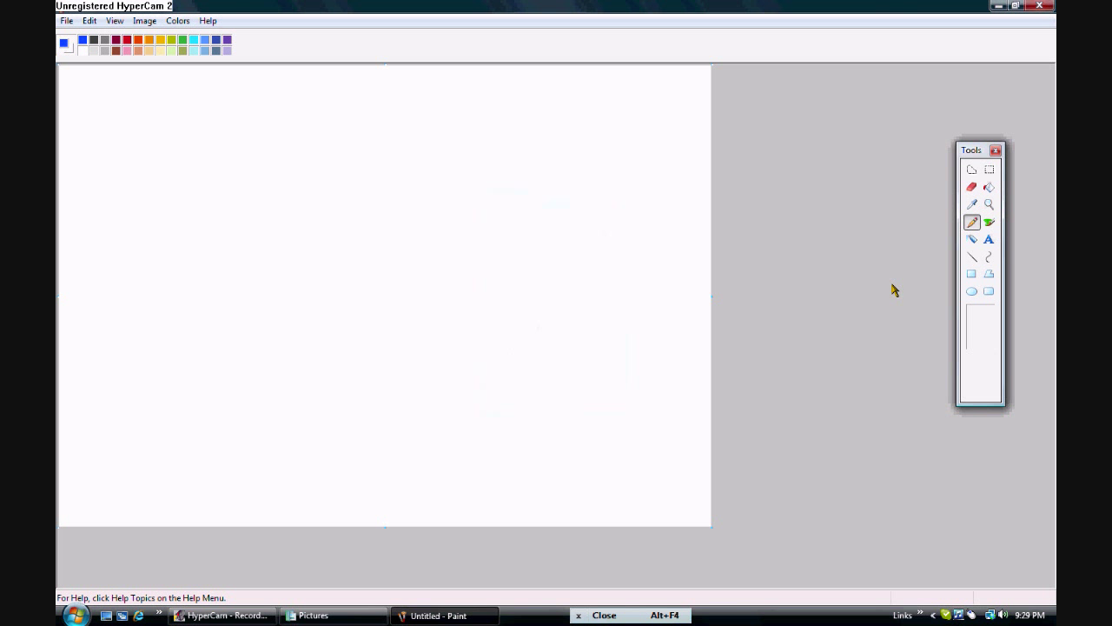
Flood-fill the canvas blue, then close Paint without saving.
click(989, 187)
click(353, 137)
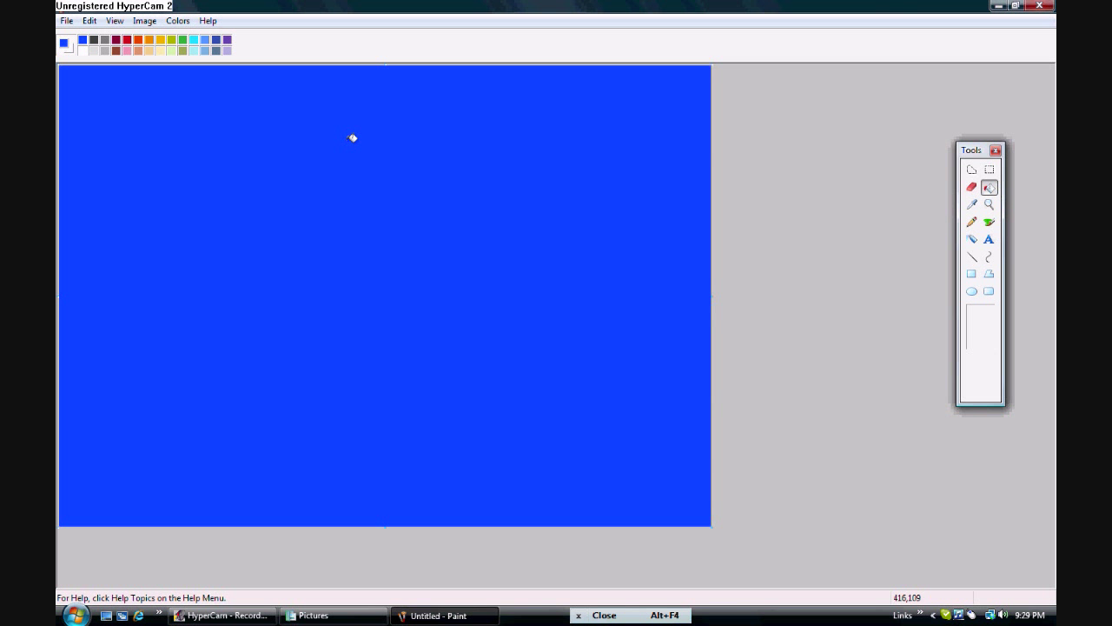
click(66, 19)
click(793, 138)
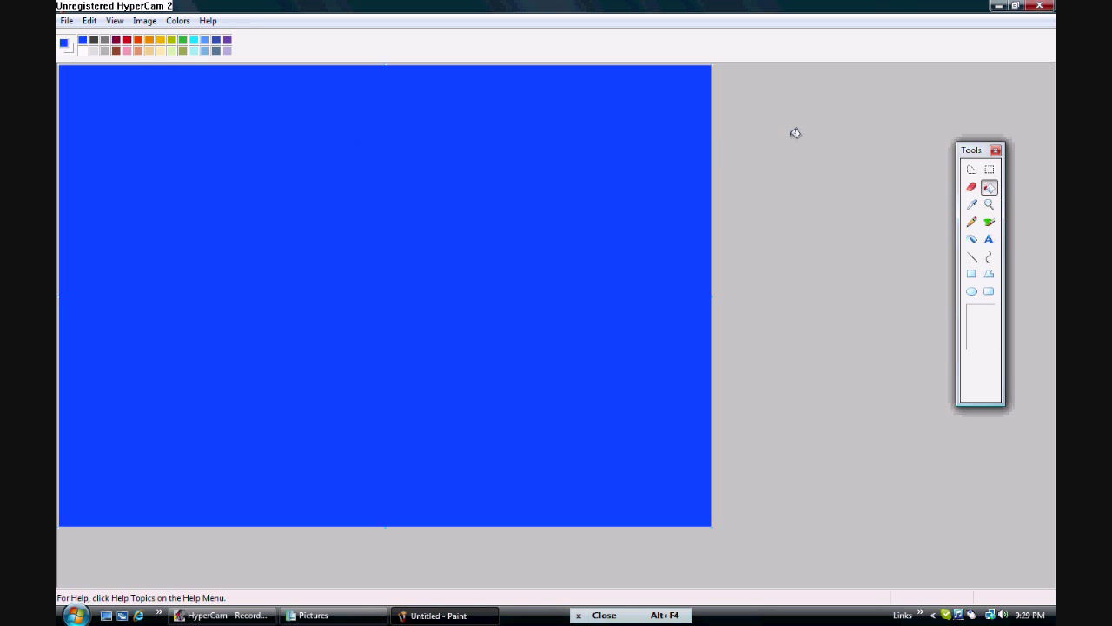
click(1041, 6)
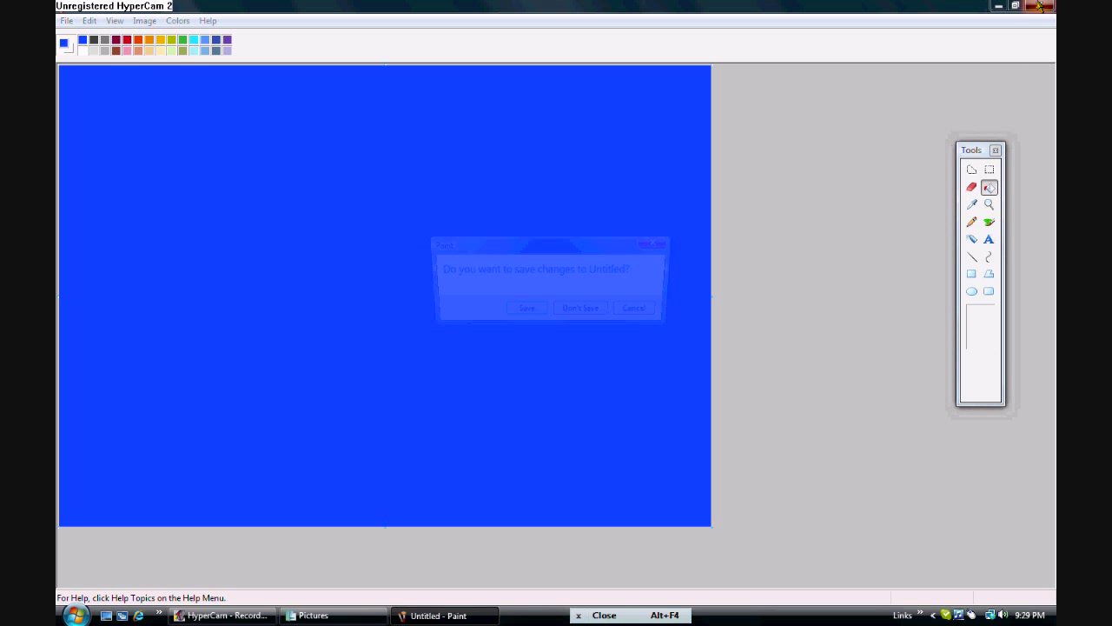
click(584, 315)
View Untitled.jpg in the photo viewer, then close it and the Pictures folder.
click(309, 614)
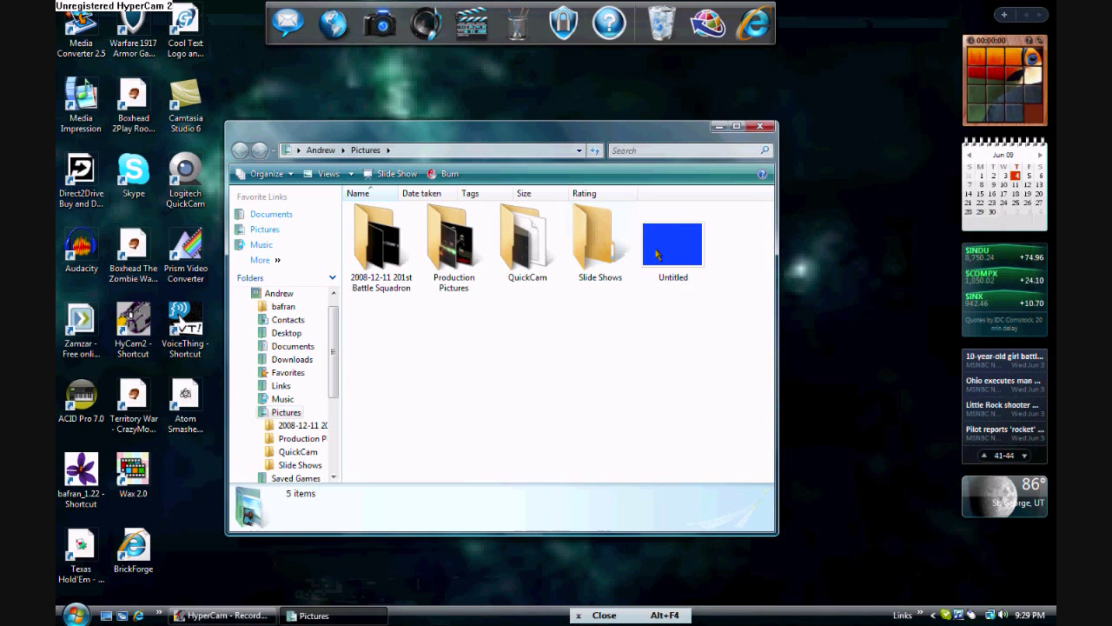
right_click(674, 247)
key(Escape)
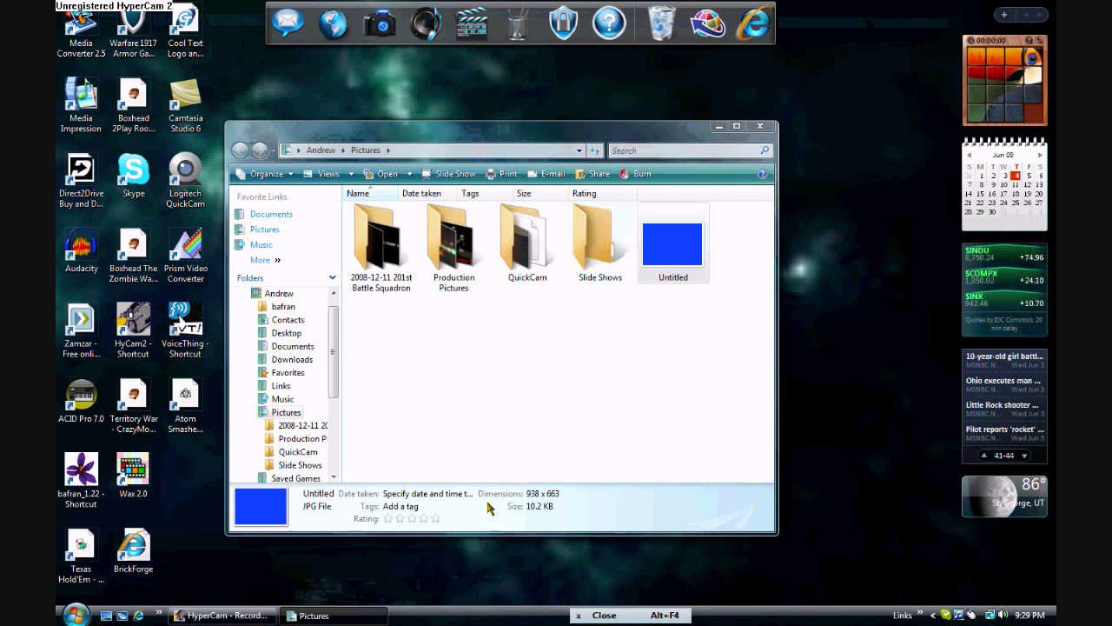
key(Return)
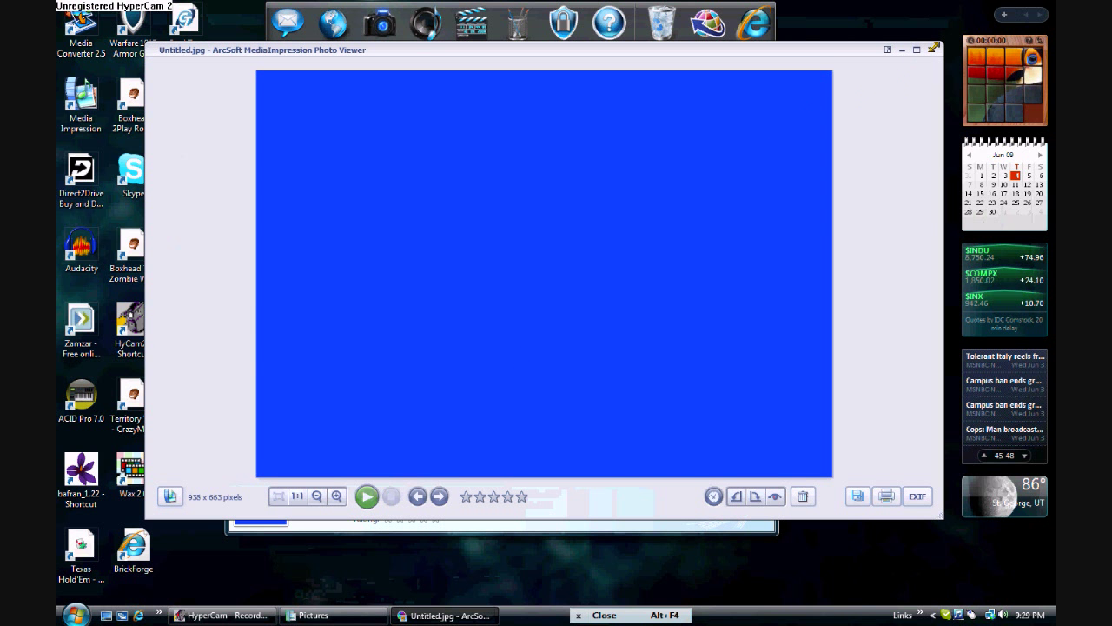
click(934, 48)
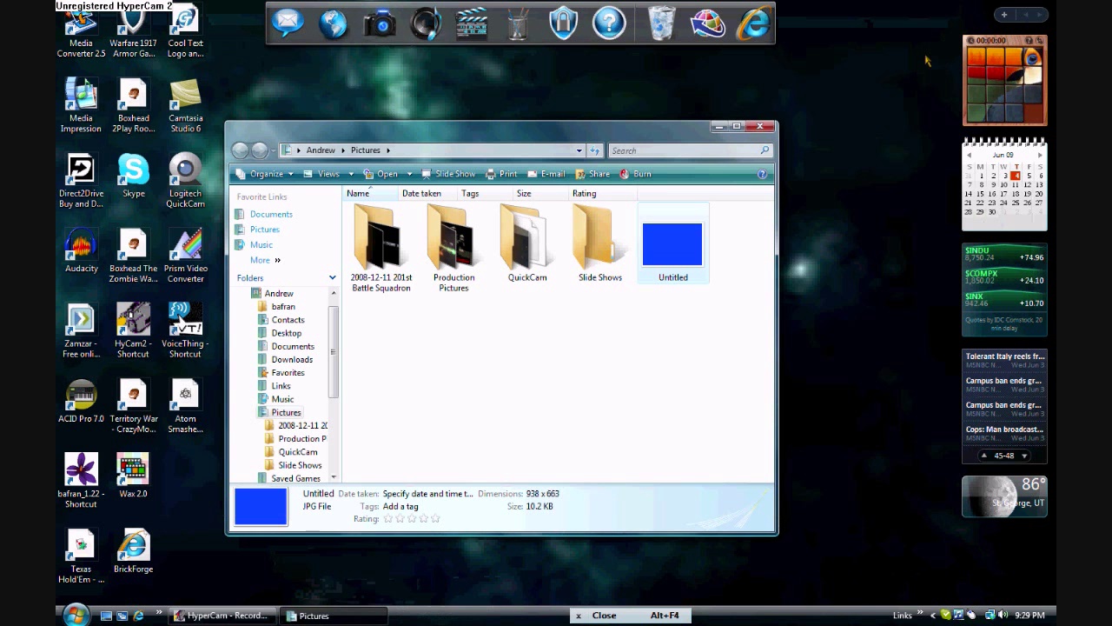
click(763, 129)
Open the Andrew user folder and scroll to its bottom.
click(75, 615)
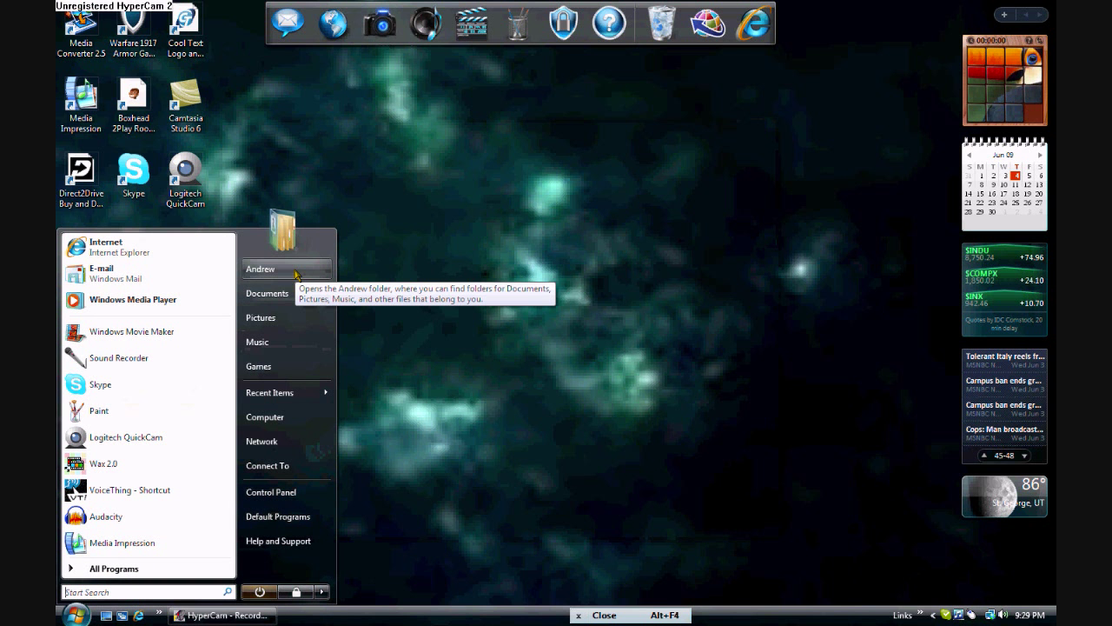
click(296, 270)
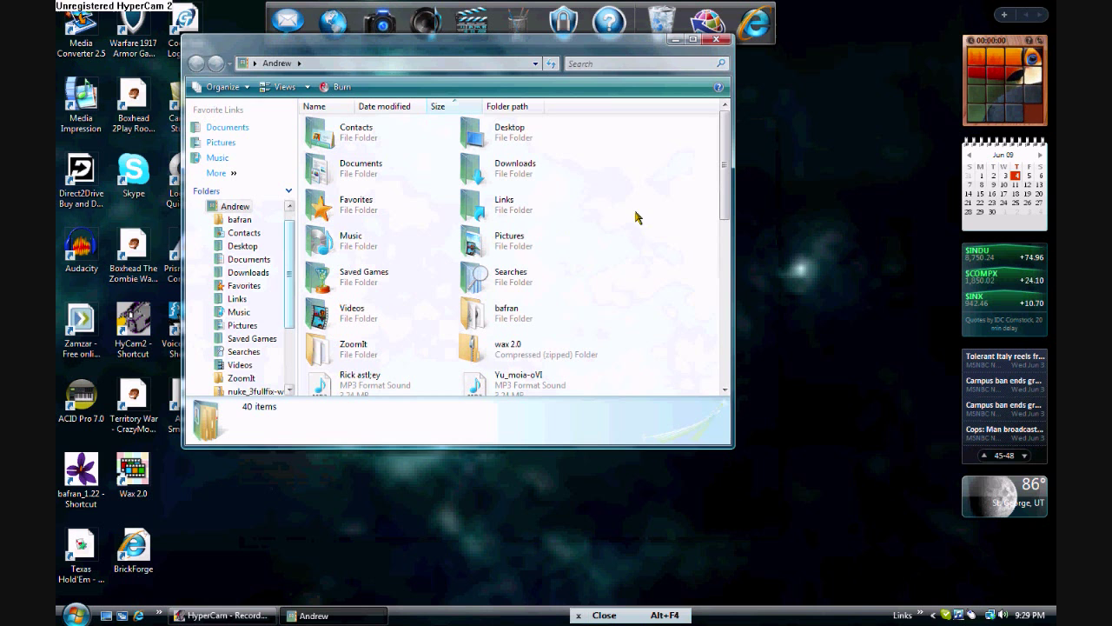
drag(725, 176, 725, 349)
Launch Pivot, dismiss the missing ReadMe notice, and maximize the window.
double_click(561, 382)
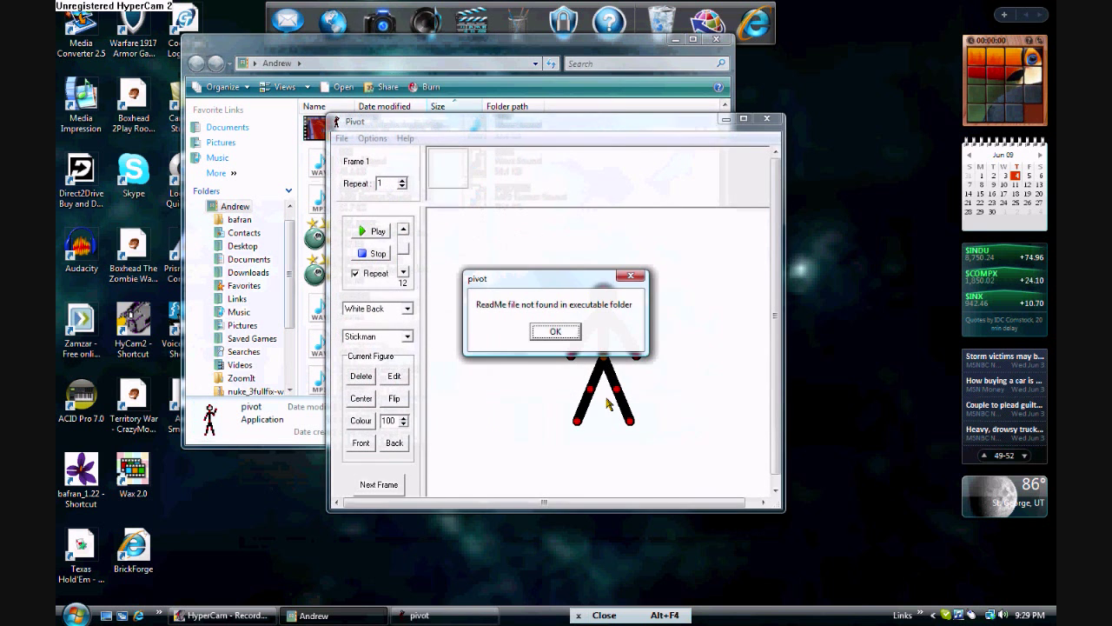
click(557, 332)
click(743, 118)
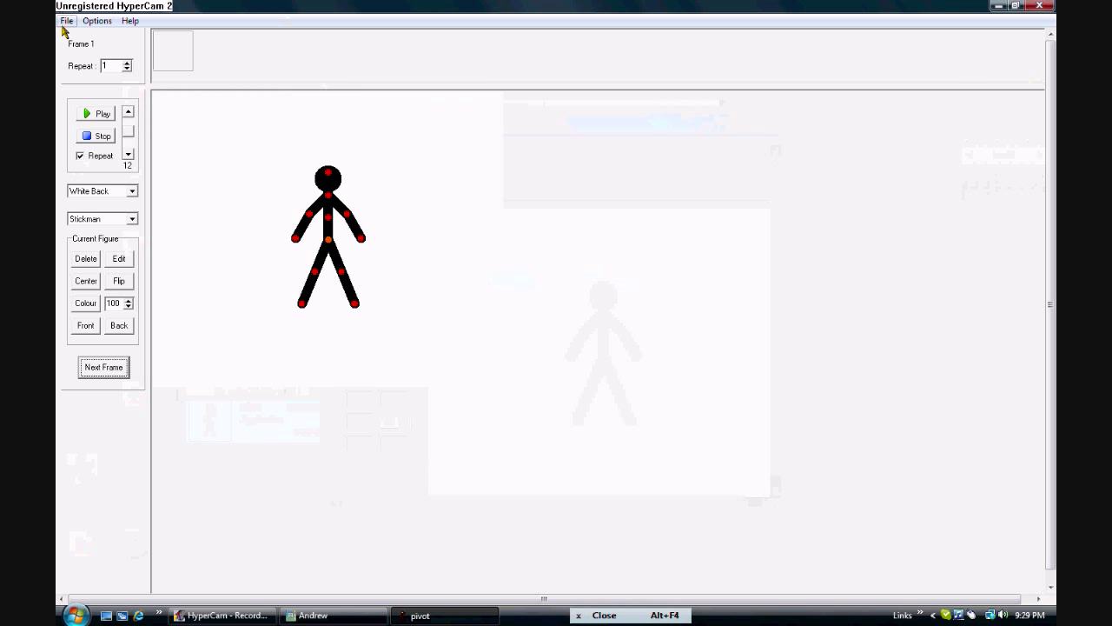
Load Untitled as the background and move the stickman down to the canvas bottom.
click(65, 21)
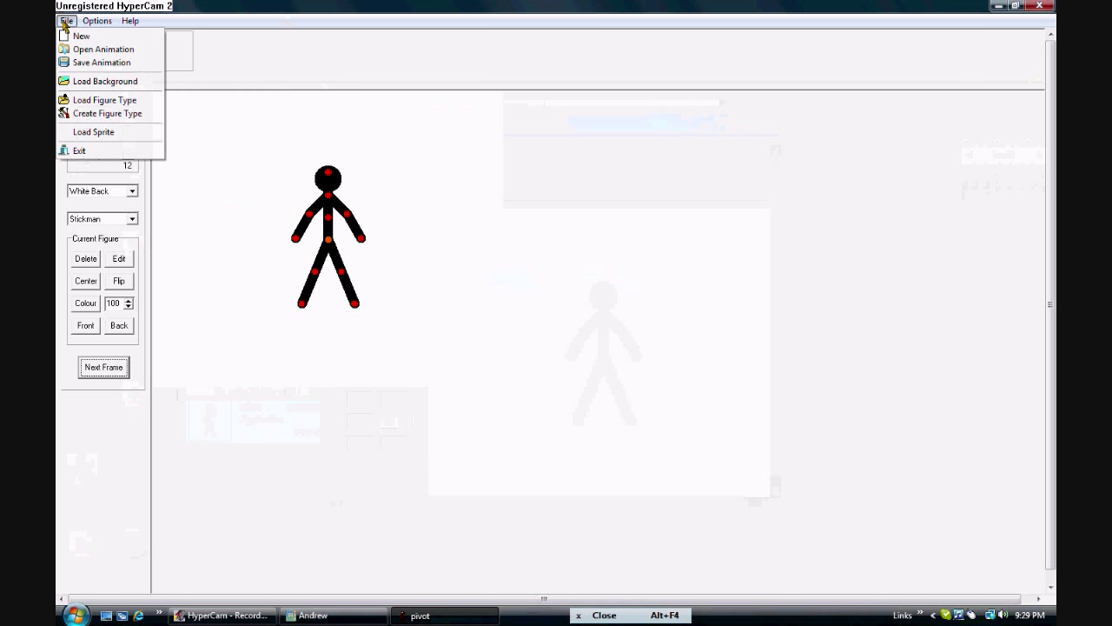
click(103, 81)
click(666, 193)
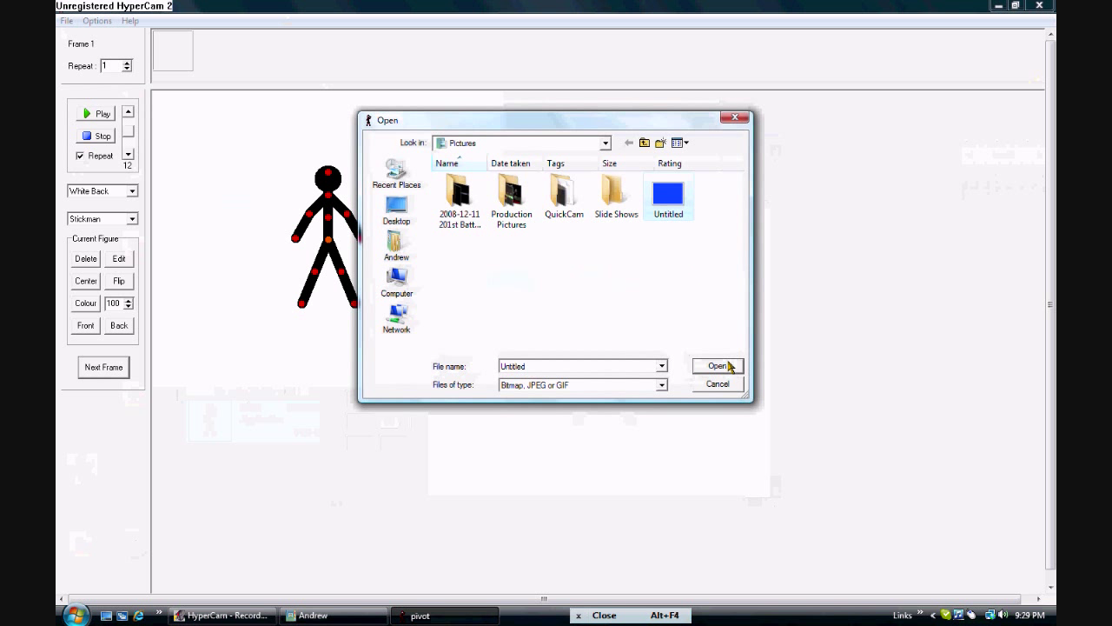
click(717, 365)
click(584, 337)
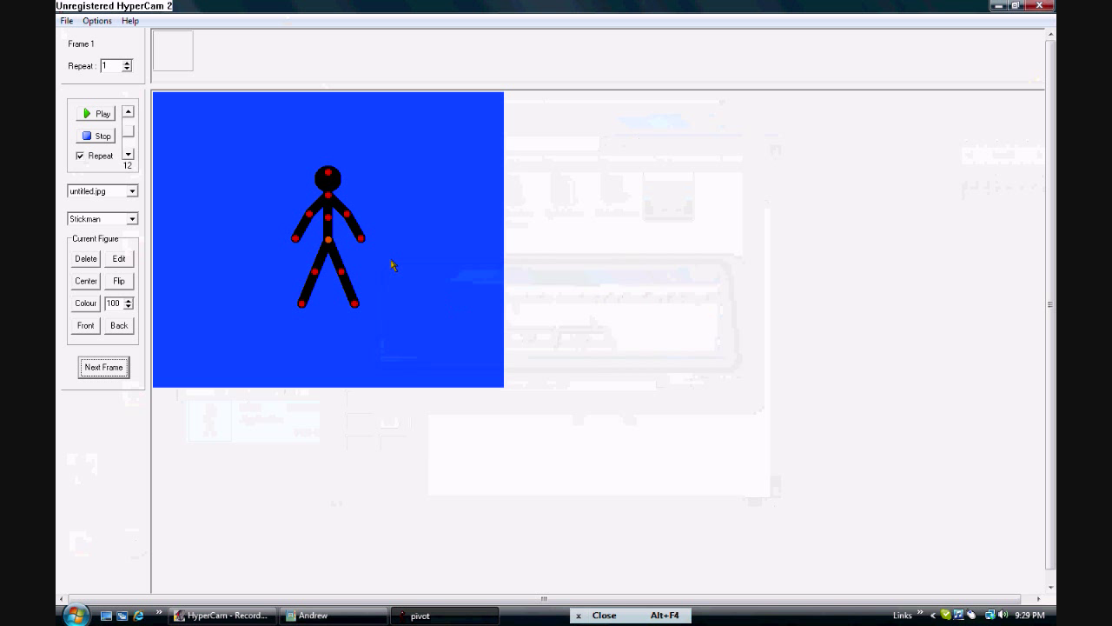
drag(329, 239, 320, 307)
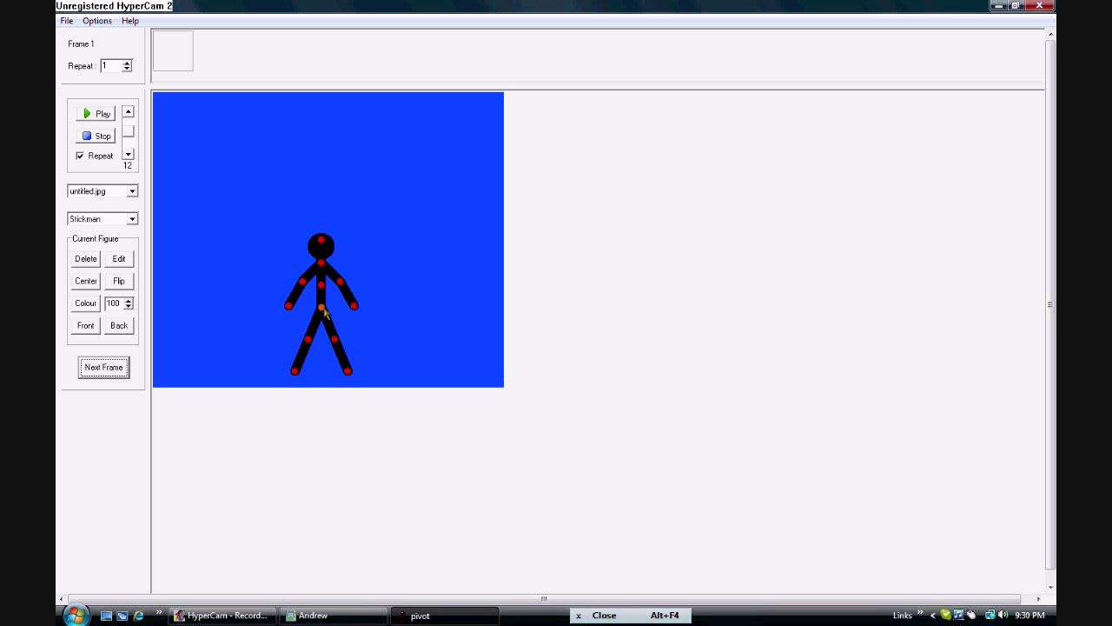
drag(323, 308, 321, 315)
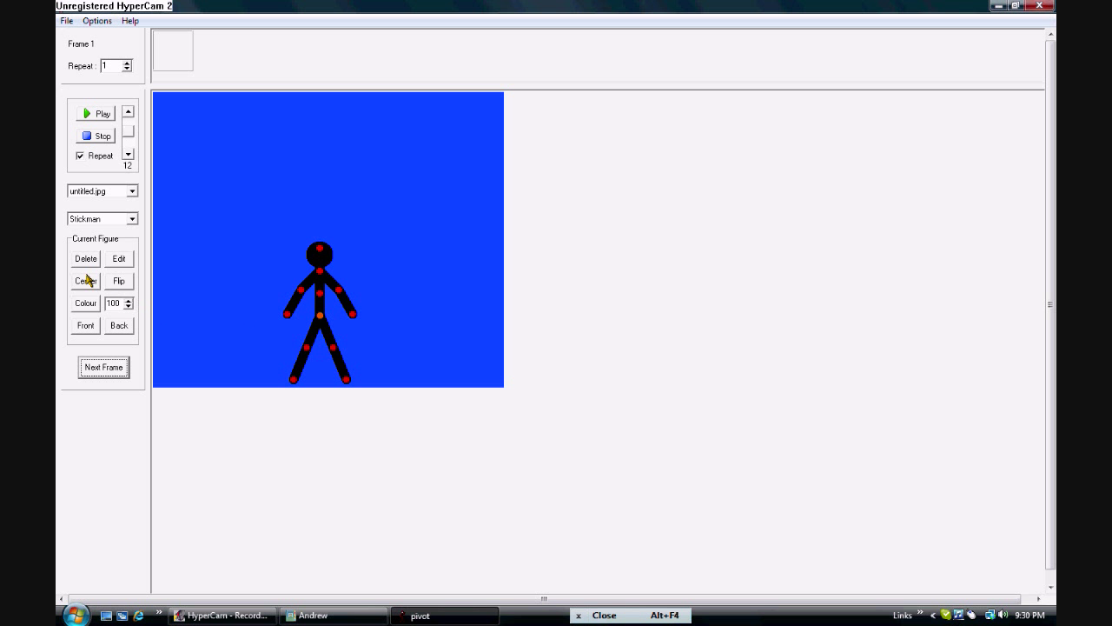
Colour the stickman green, nudge it left, and raise one arm slightly.
click(87, 303)
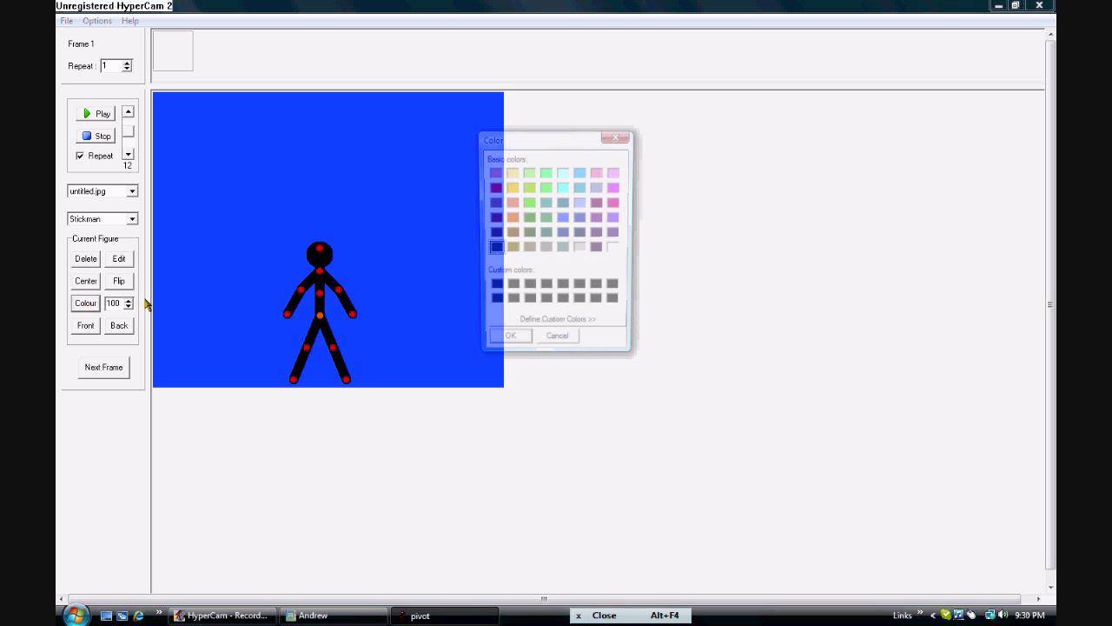
click(528, 204)
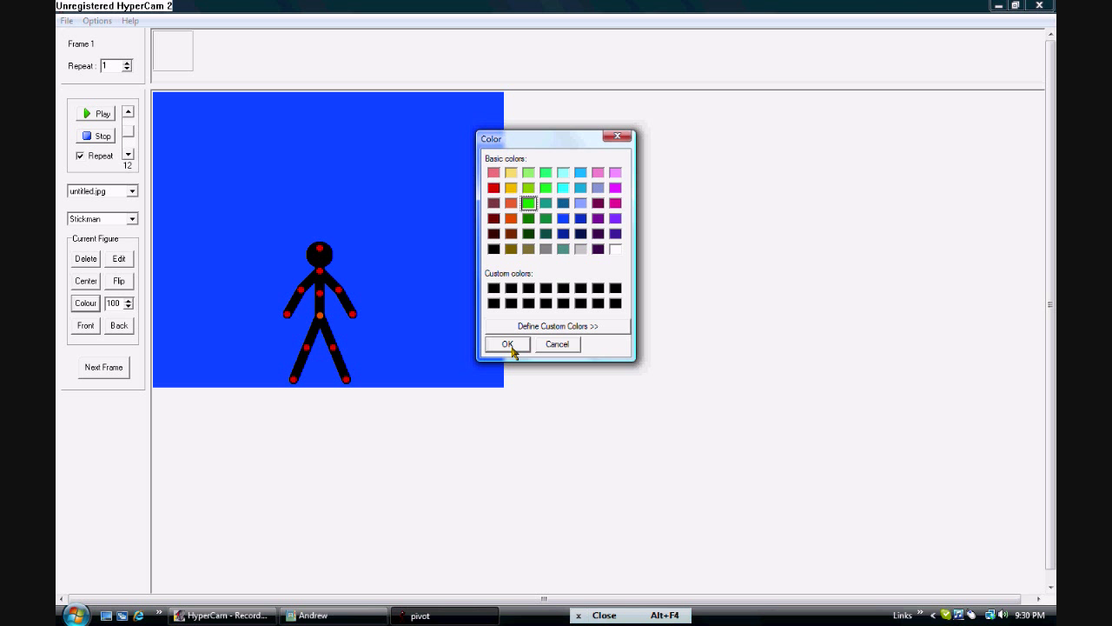
click(508, 345)
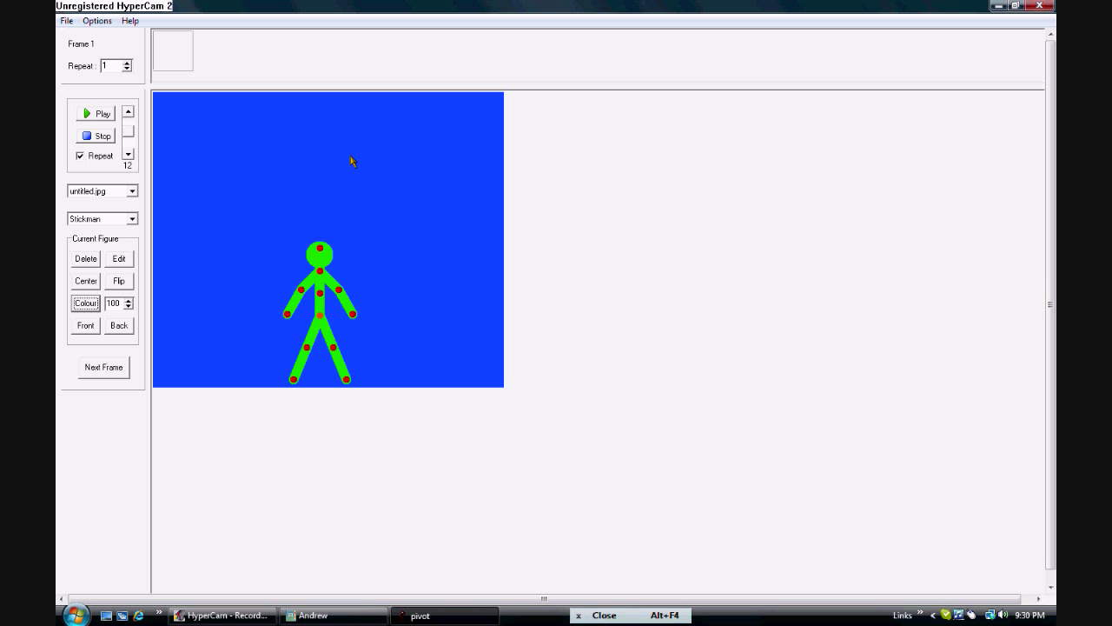
drag(322, 318, 319, 320)
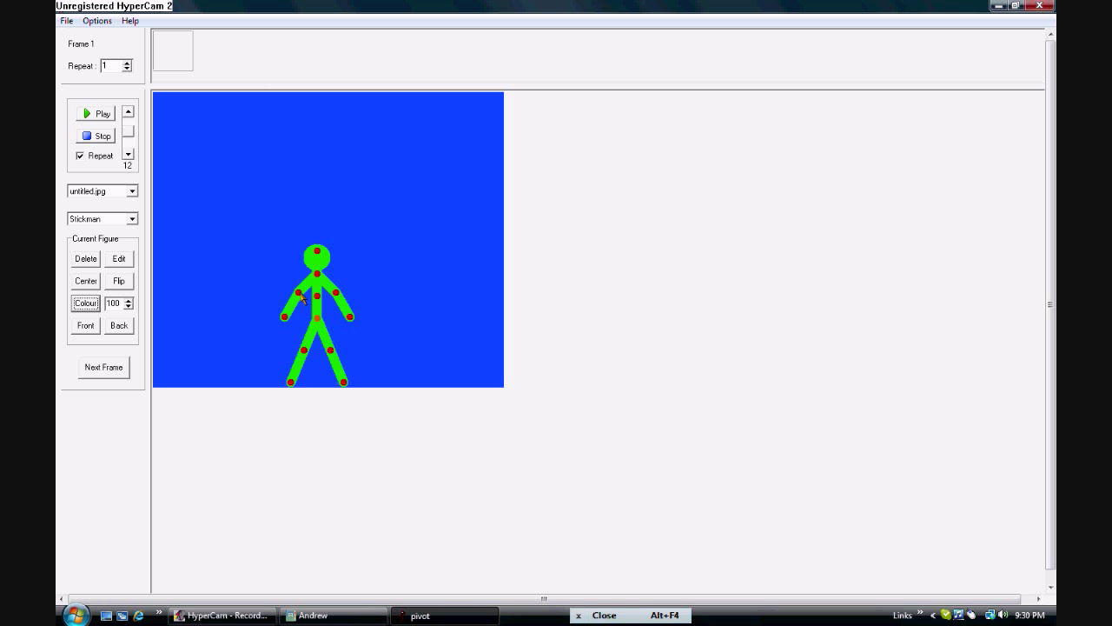
drag(300, 294, 292, 285)
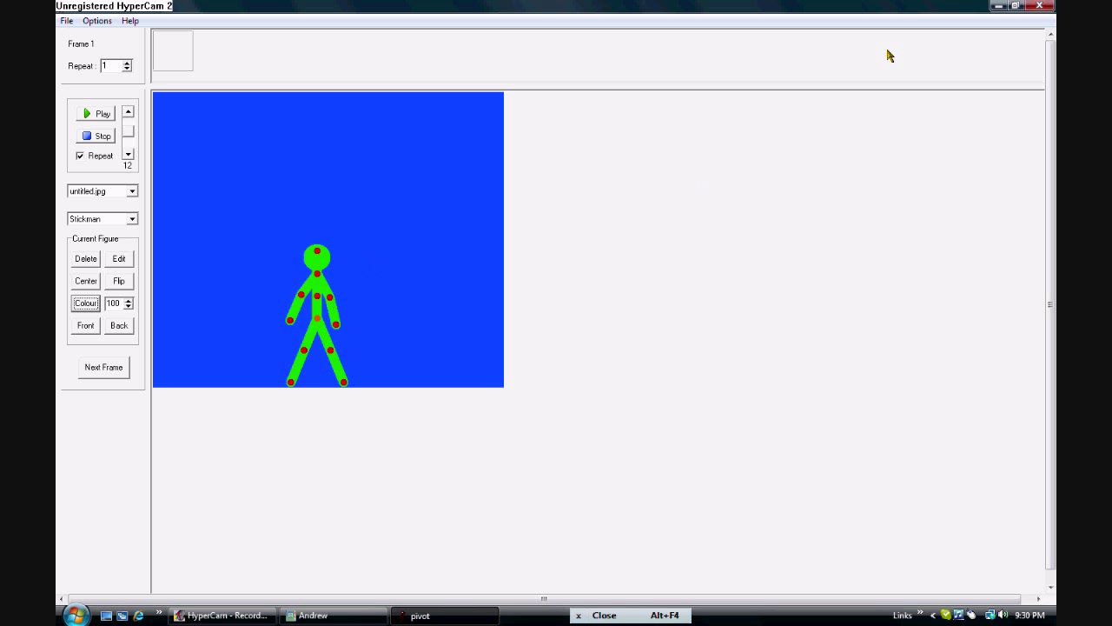
Close Pivot and browse to Andrew's Videos folder, scrolling down to Movie_0003.
click(1038, 6)
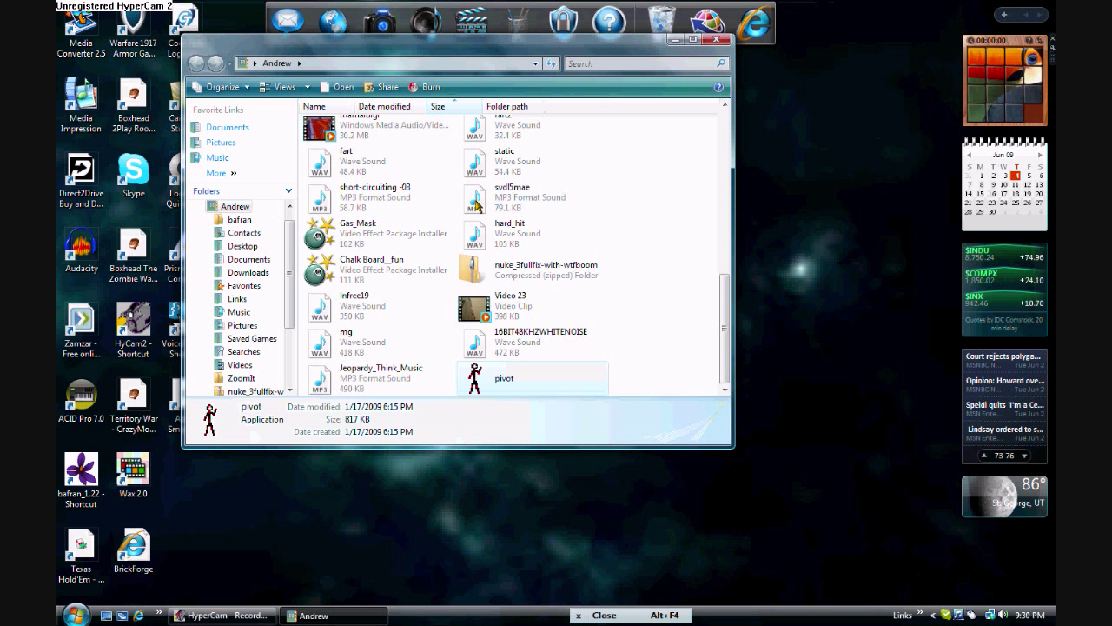
click(298, 63)
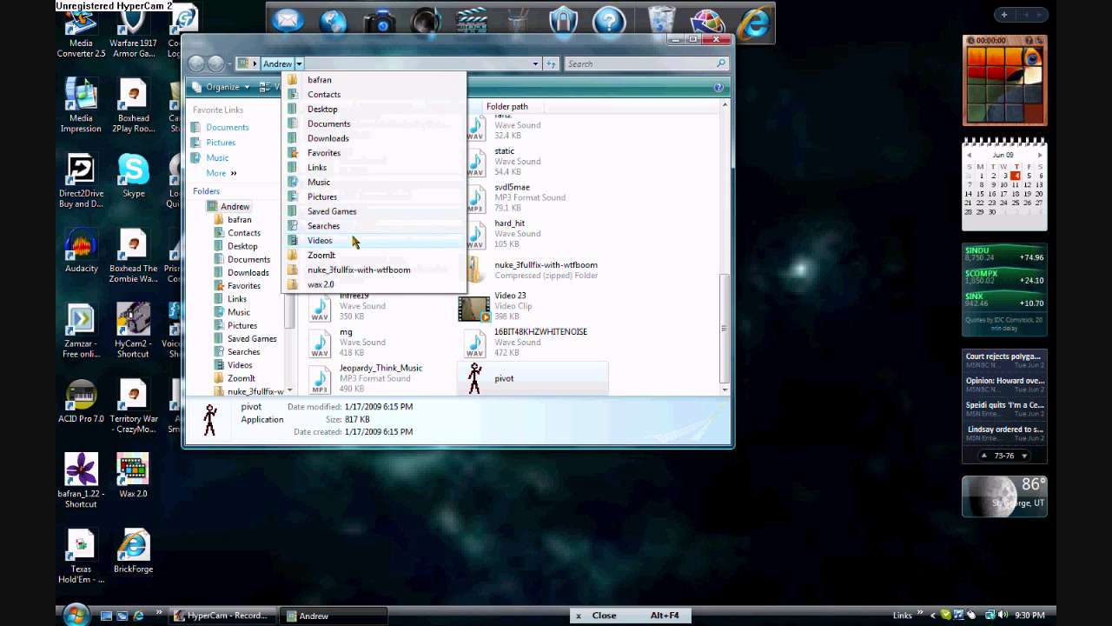
click(320, 240)
drag(728, 152, 726, 278)
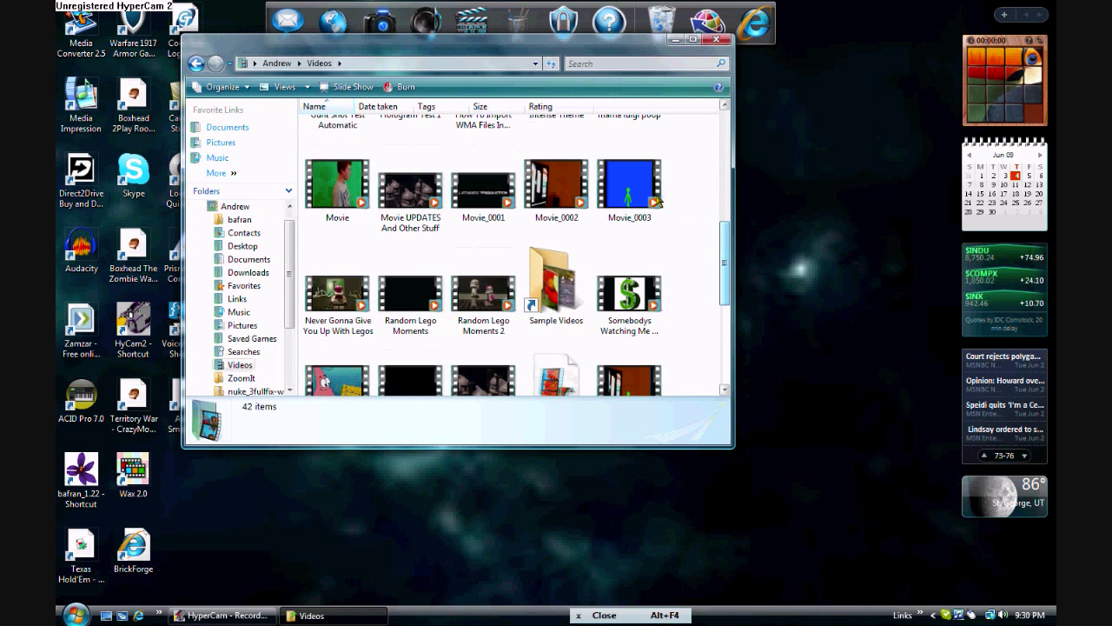
Play Movie_0003 in Windows Media Player, replay it, then close the player.
double_click(629, 186)
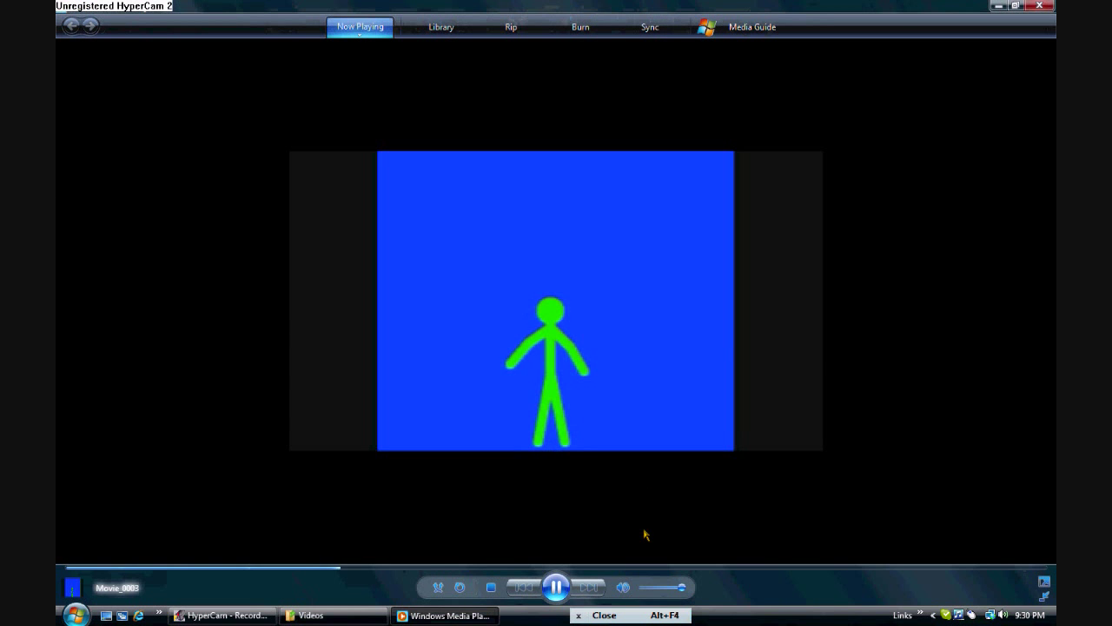
click(560, 589)
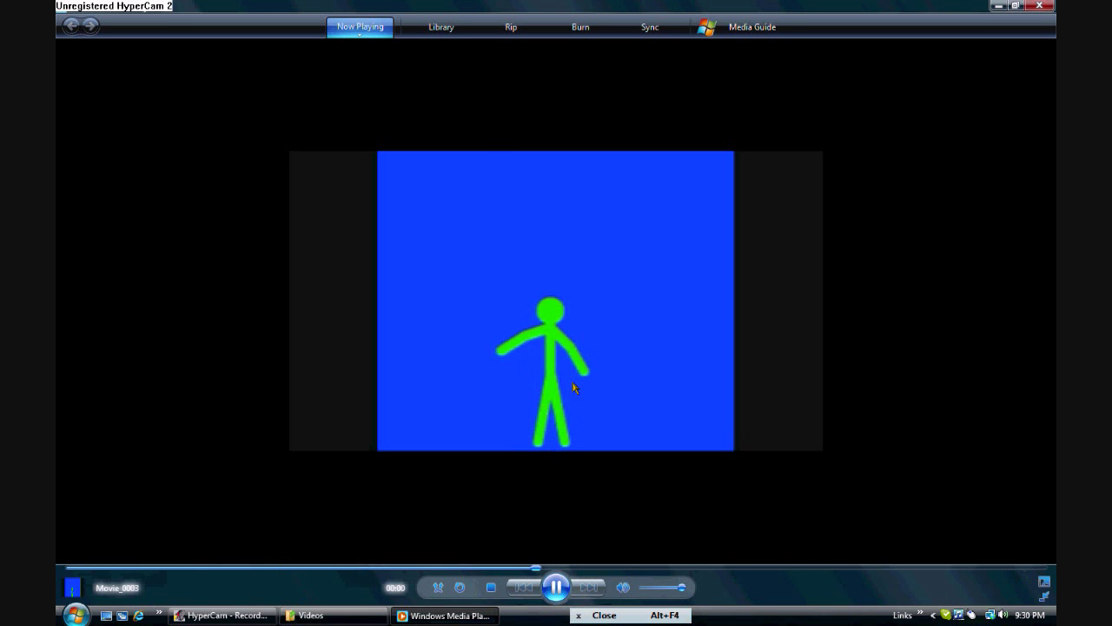
click(604, 615)
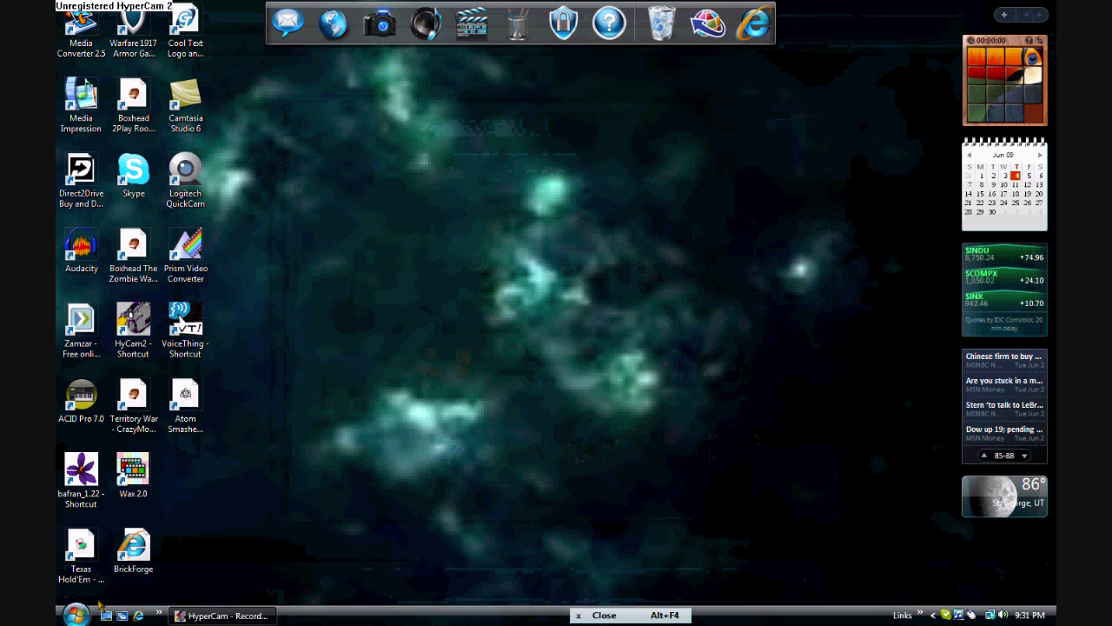
Launch Wax 2.0 and check the empty media pool's context menu.
double_click(128, 465)
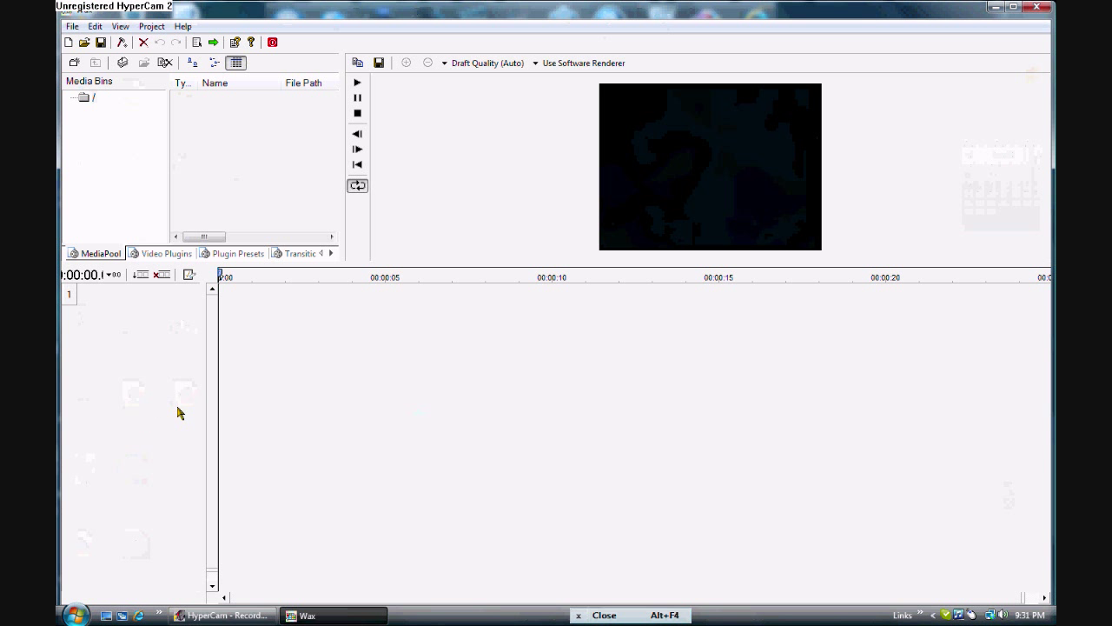
click(83, 613)
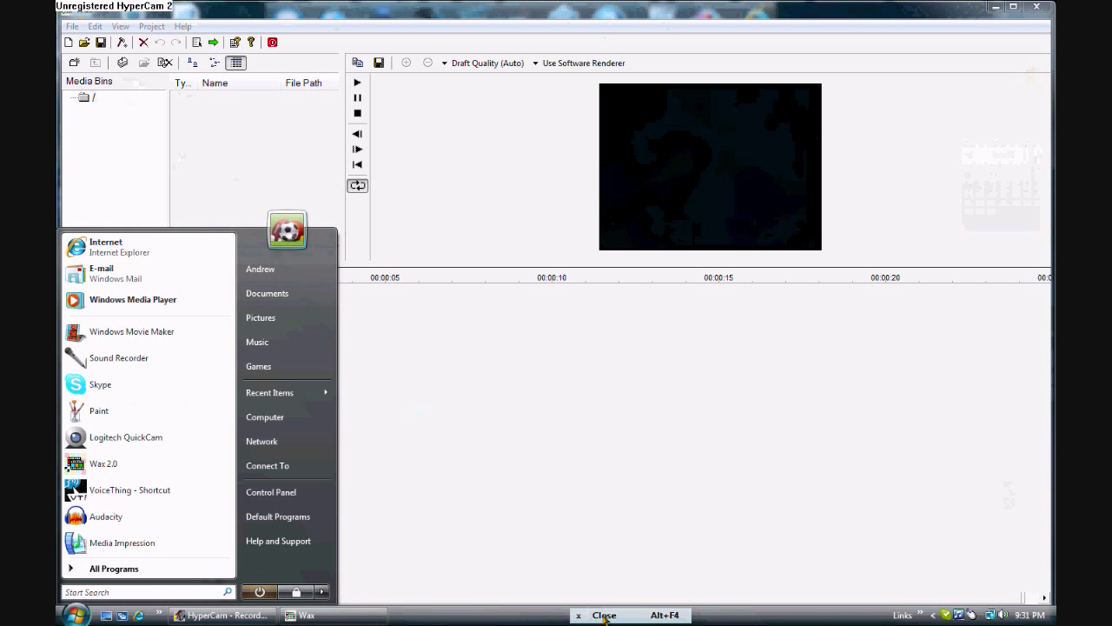
click(715, 578)
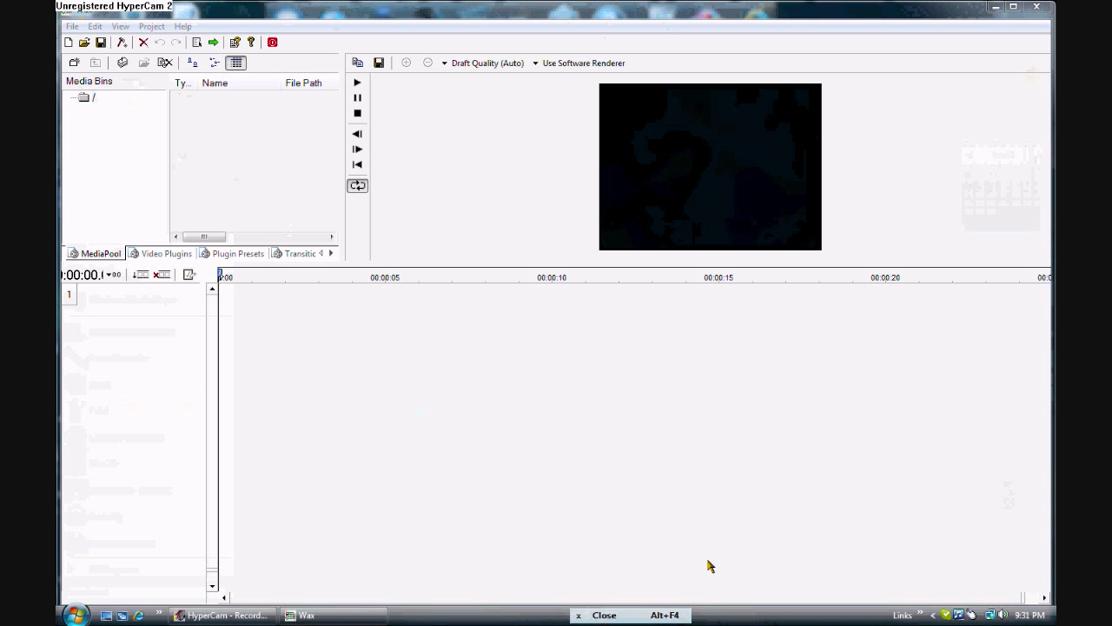
right_click(244, 132)
click(223, 160)
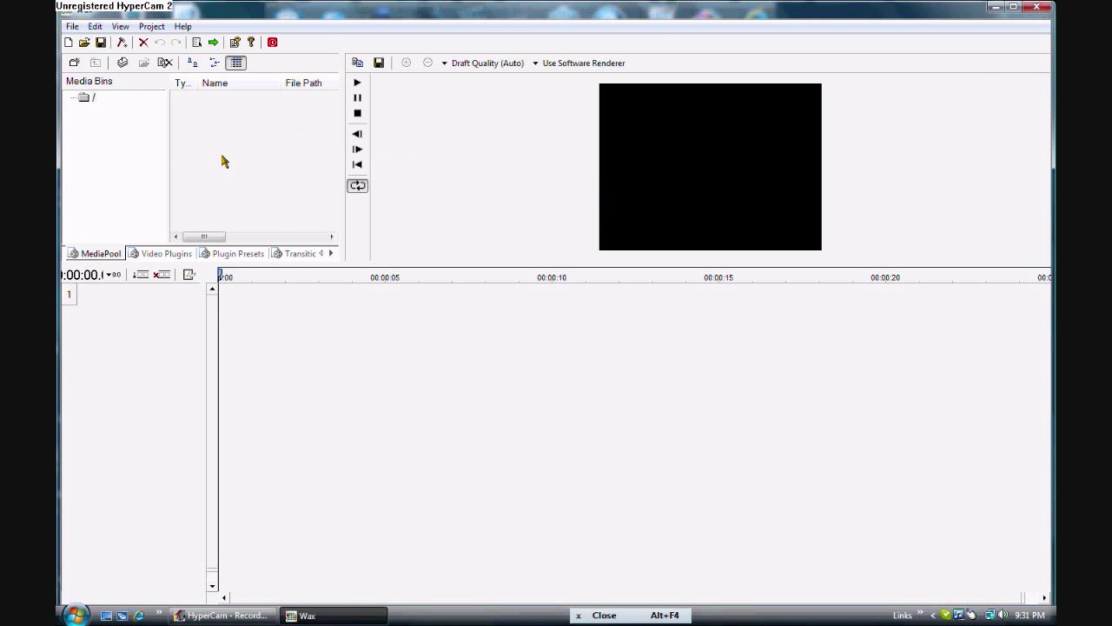
right_click(248, 112)
click(232, 112)
Add Movie_0002.avi and Movie_0003.avi to the media pool, then select Movie_0002.avi.
right_click(229, 113)
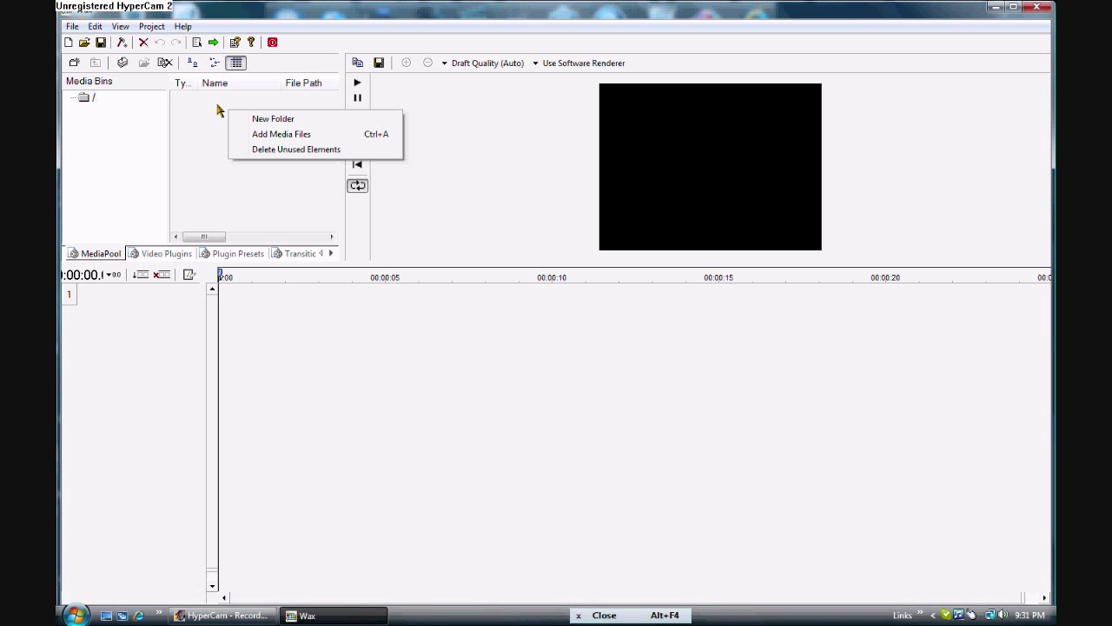
click(294, 137)
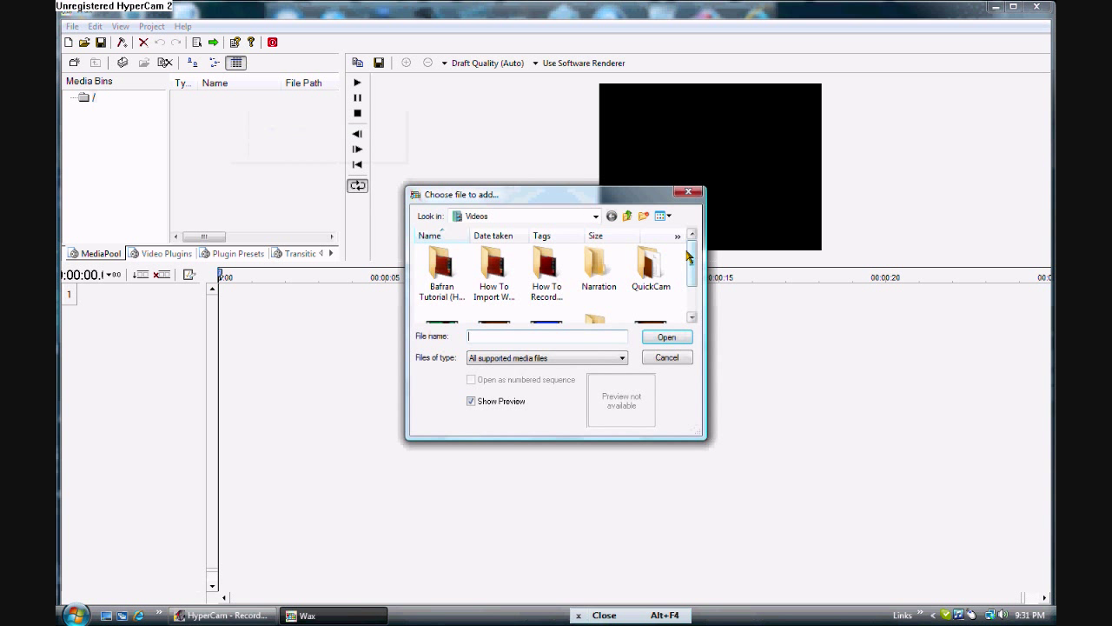
drag(691, 262, 690, 278)
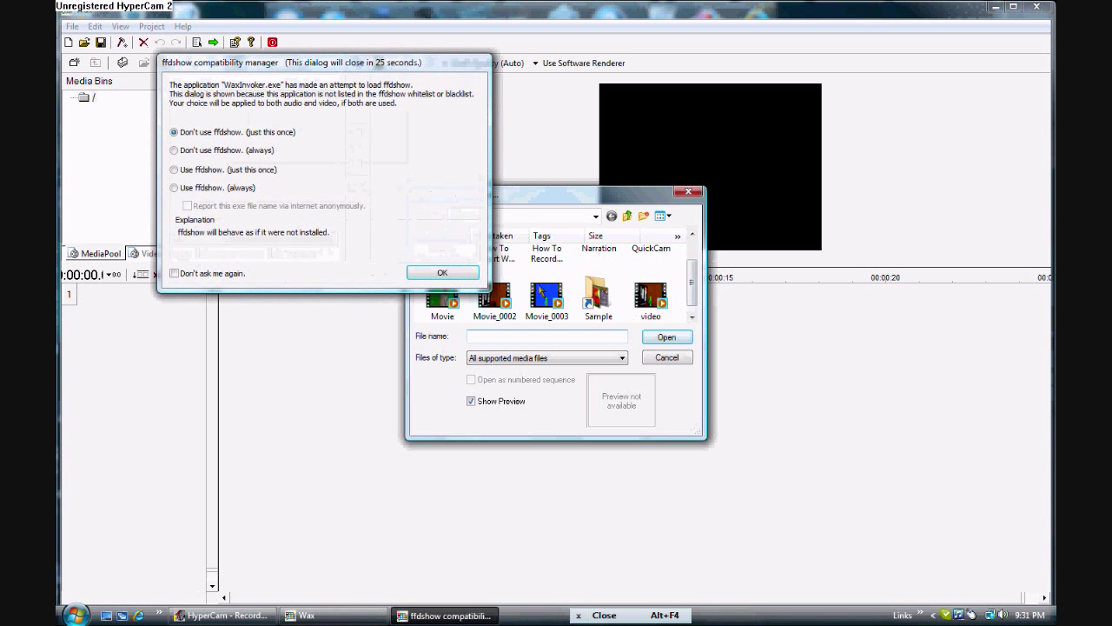
click(442, 272)
click(495, 296)
ctrl+click(546, 295)
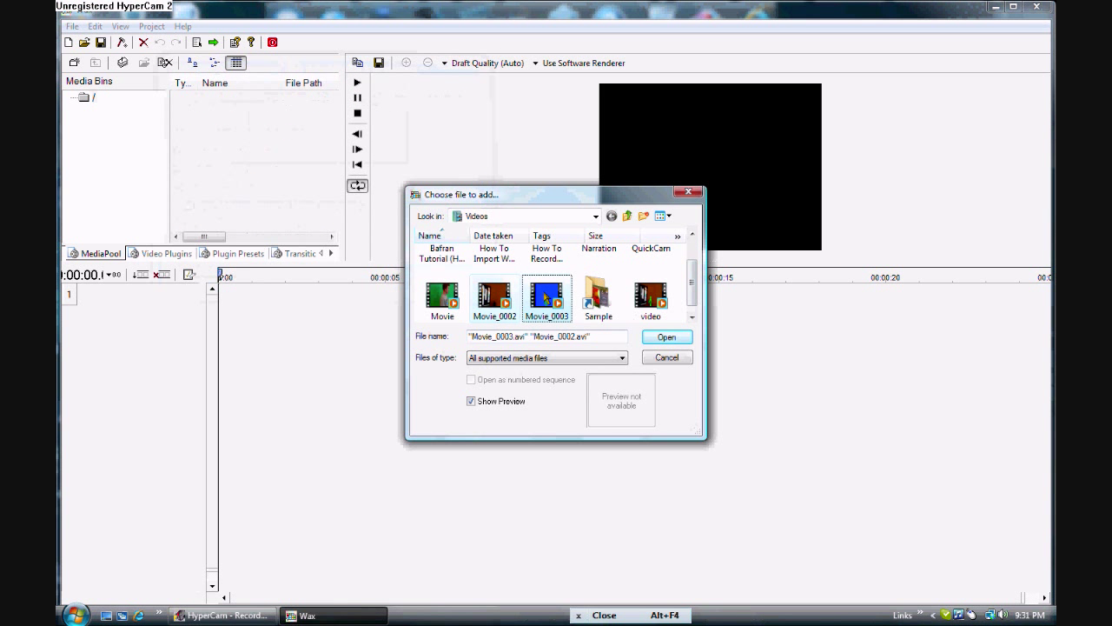
click(664, 338)
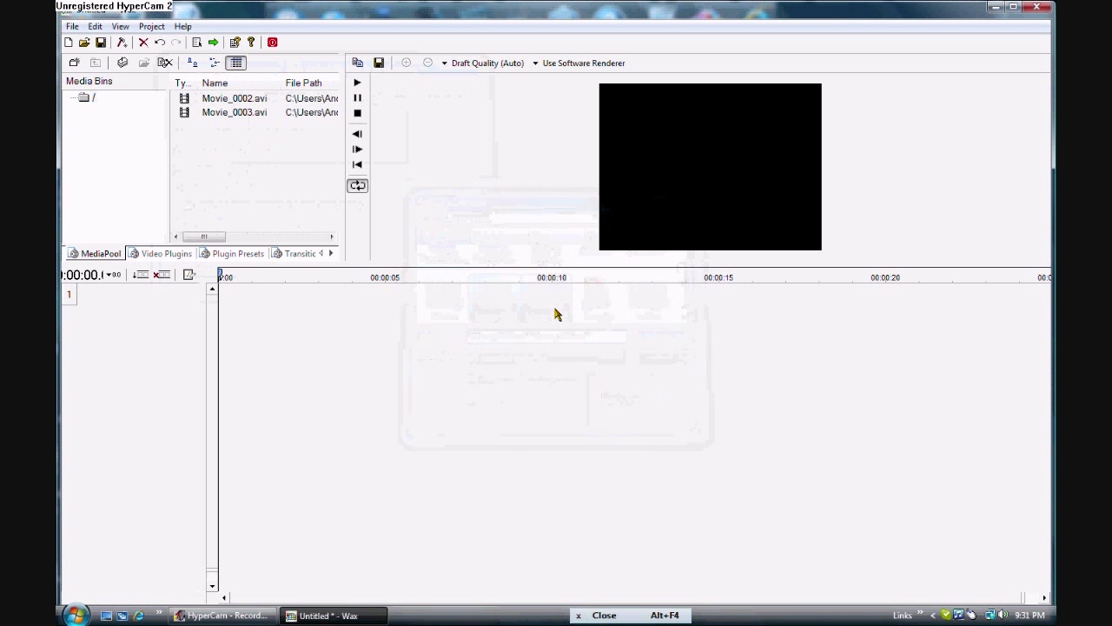
click(252, 100)
drag(252, 101, 248, 127)
Preview Movie_0003.avi, then place it on timeline track 1 with the playhead near one second.
double_click(255, 114)
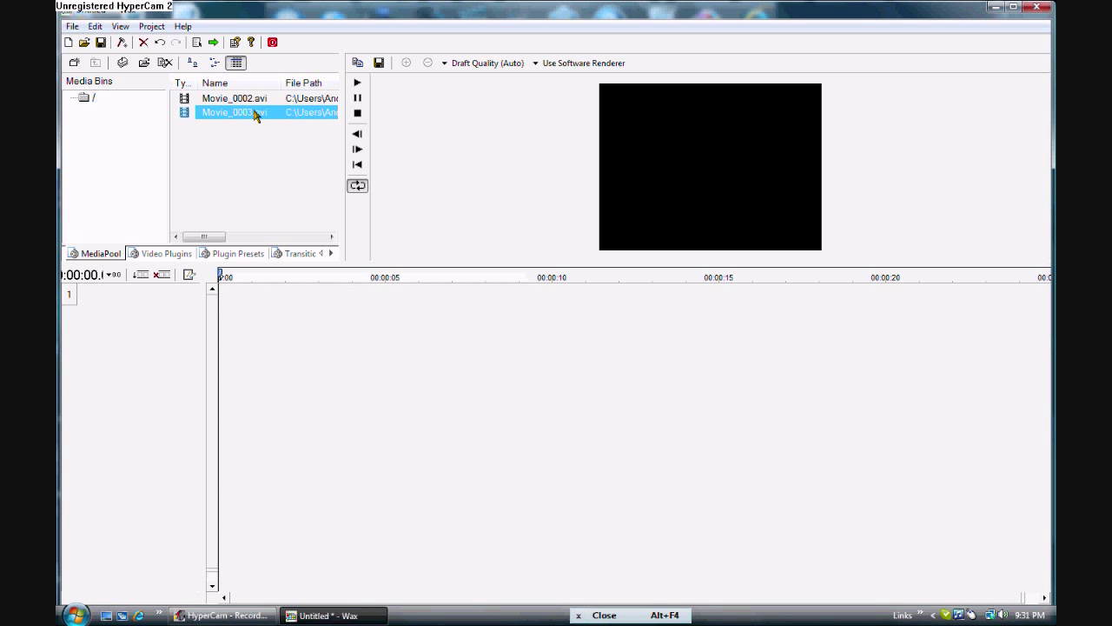
key(alt+F4)
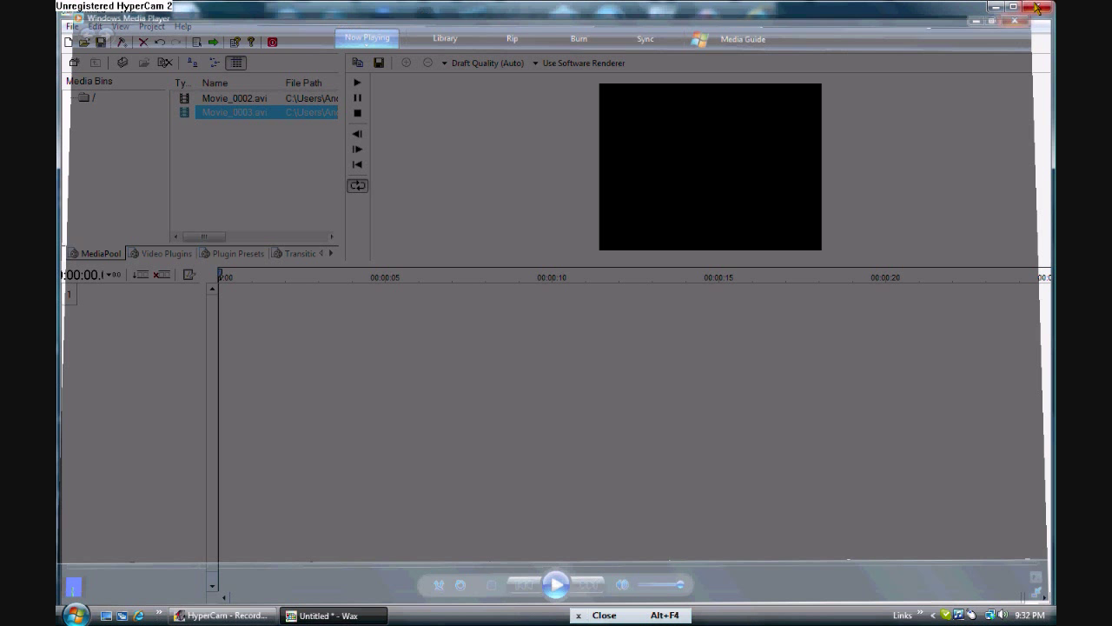
drag(238, 114, 231, 296)
click(235, 297)
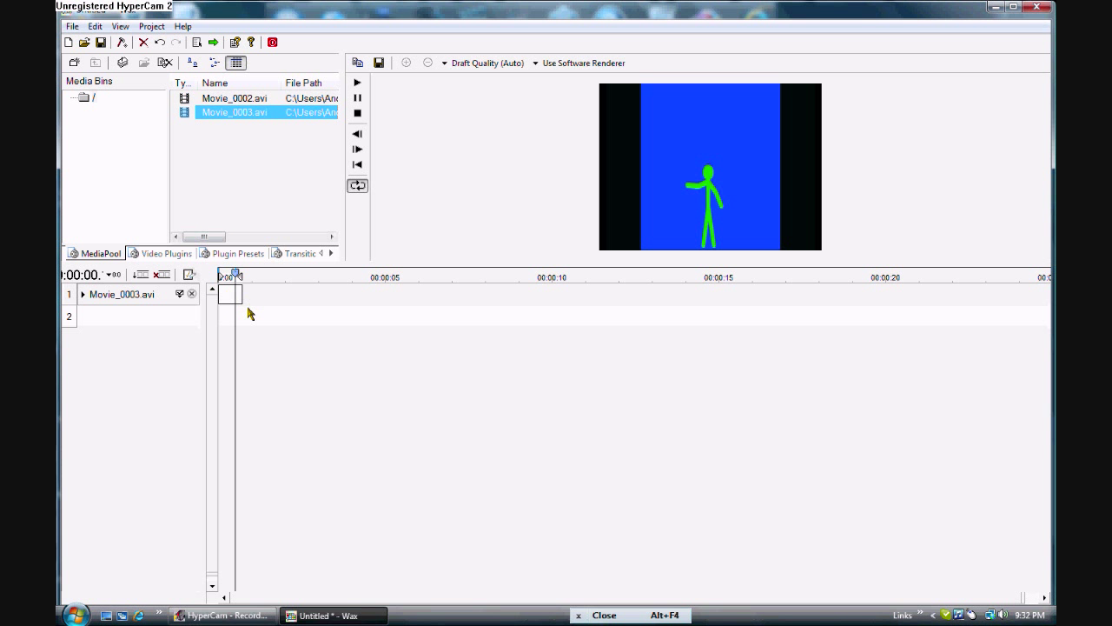
Place the room video Movie_0002.avi on track 2 and view it around 8 seconds.
click(264, 101)
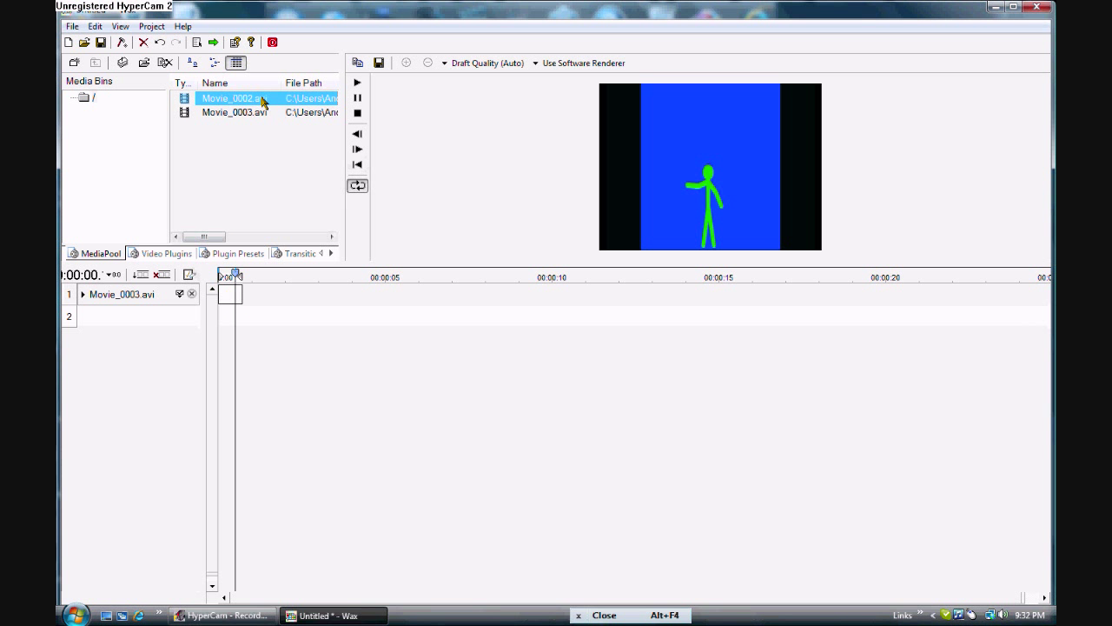
drag(257, 101, 230, 324)
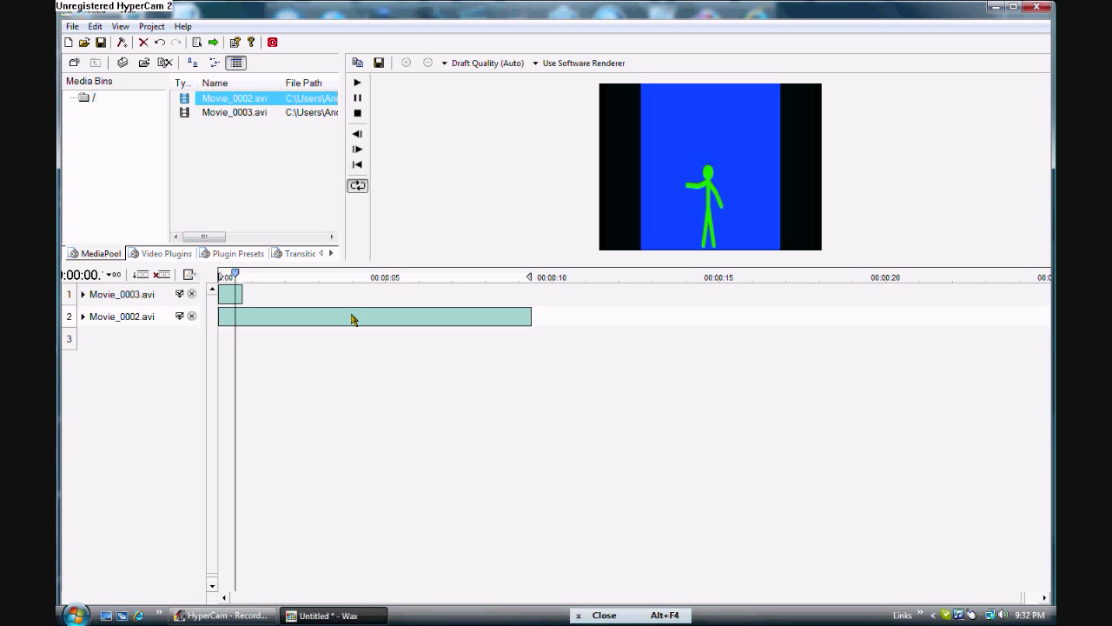
click(500, 323)
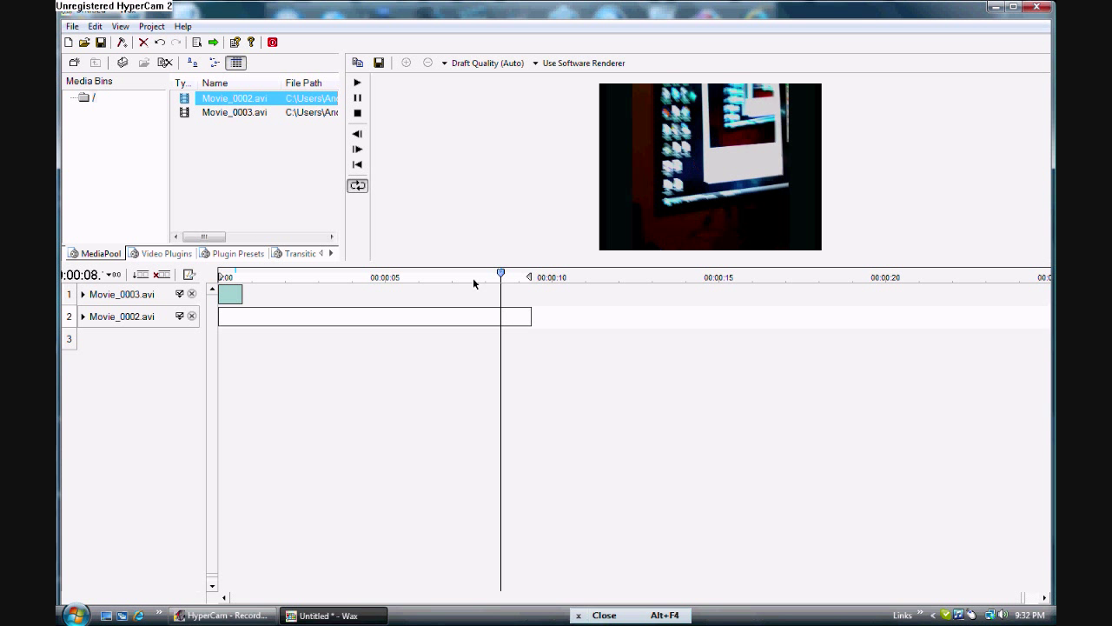
drag(529, 319, 242, 316)
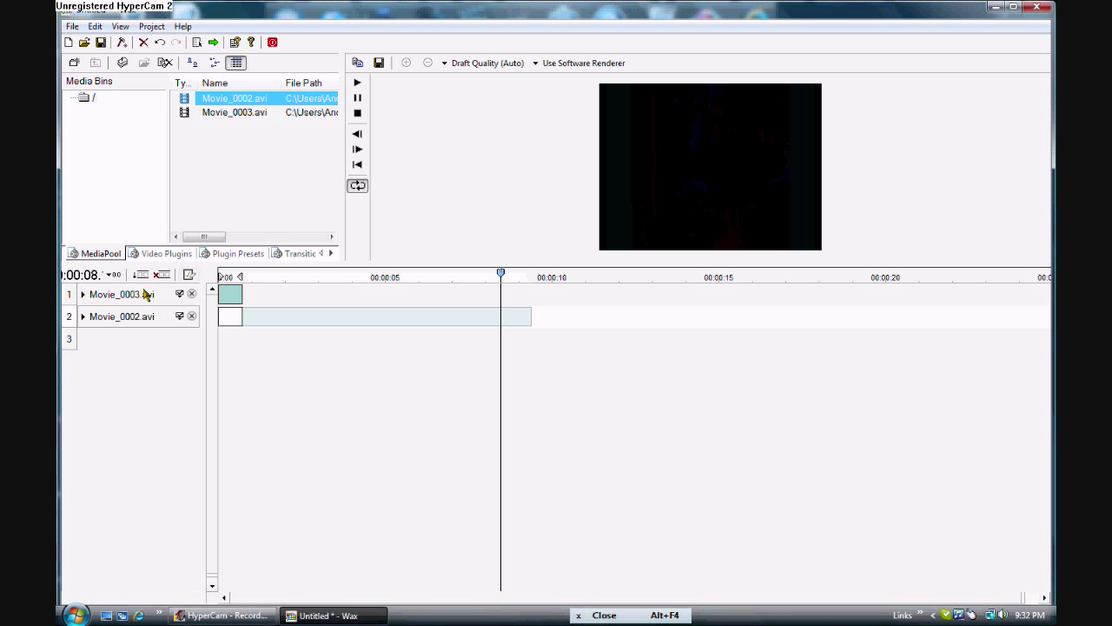
Play the composition from the start, then show the Video Plugins list.
click(357, 164)
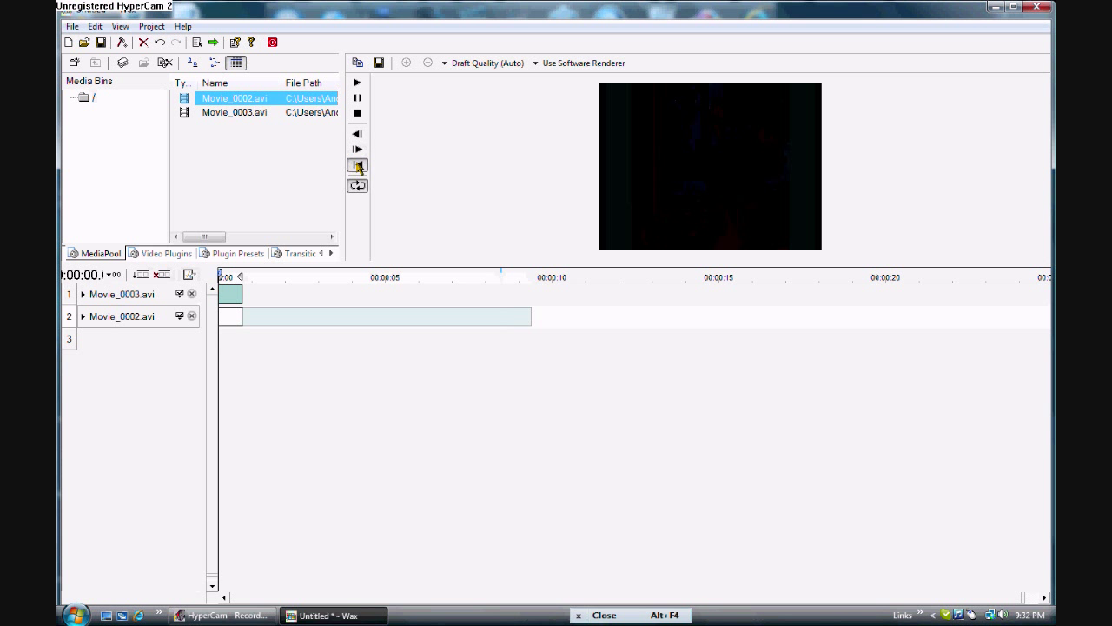
click(358, 82)
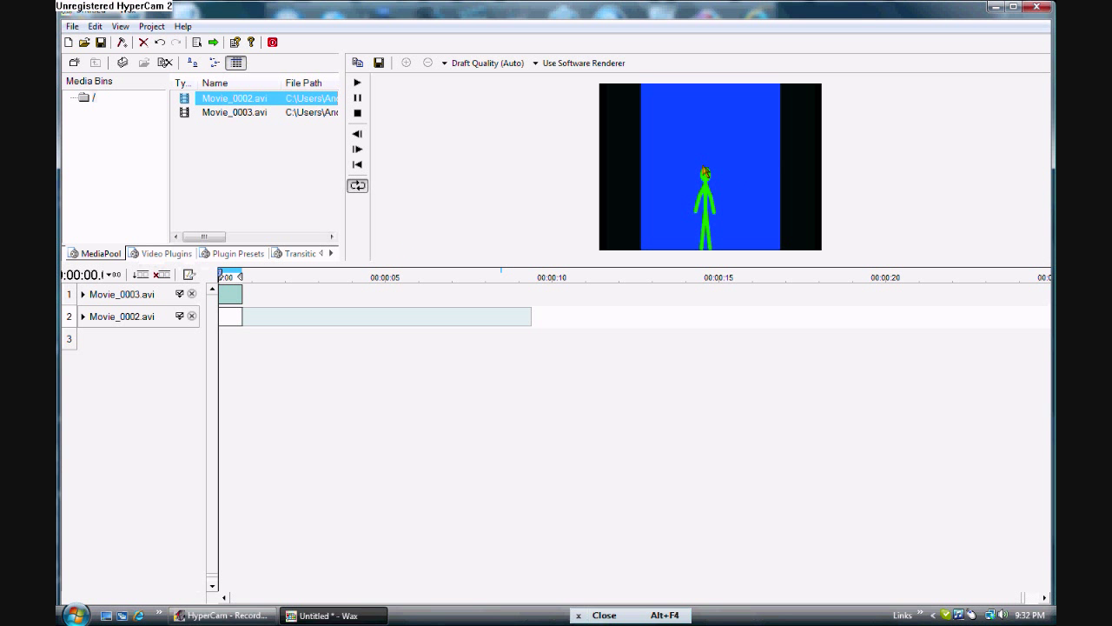
click(162, 255)
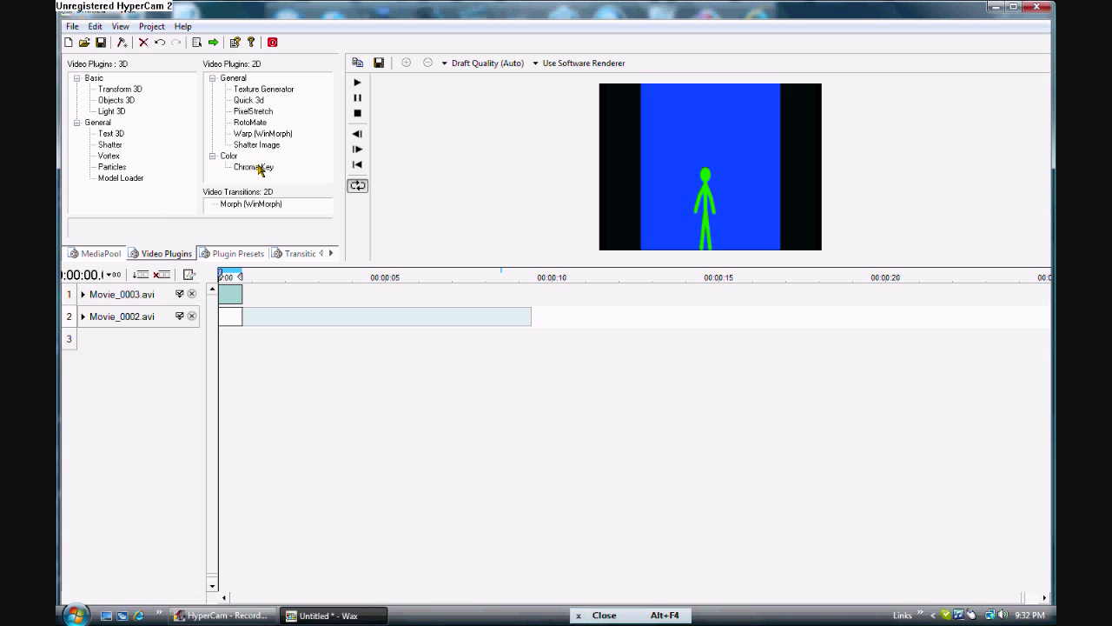
Apply the Chroma Key effect to the Movie_0003.avi stick figure track and select it.
click(118, 253)
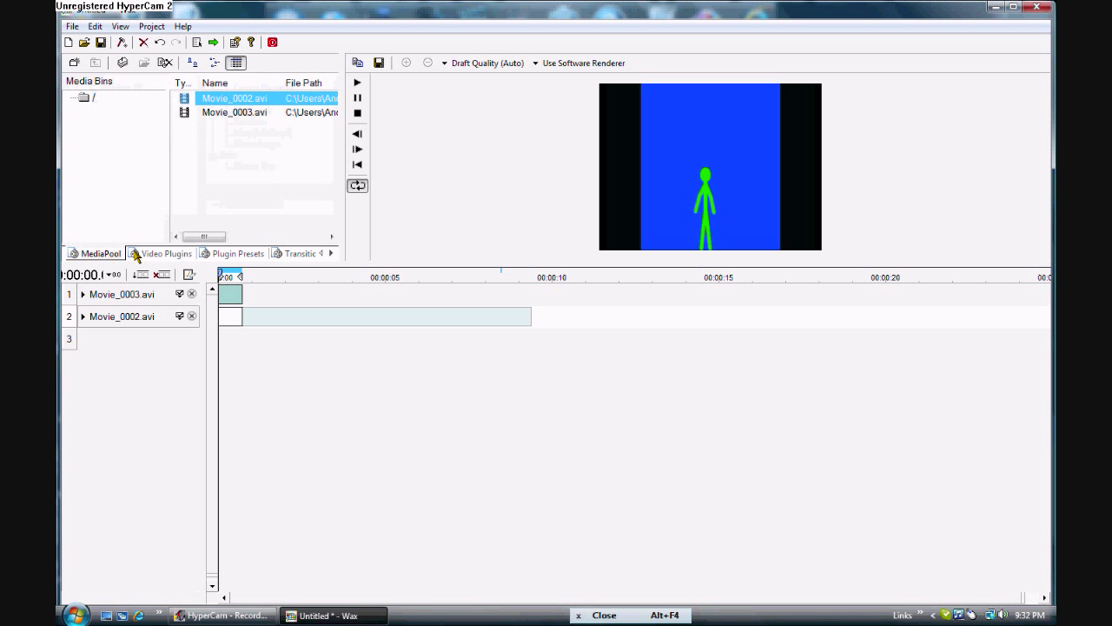
click(161, 255)
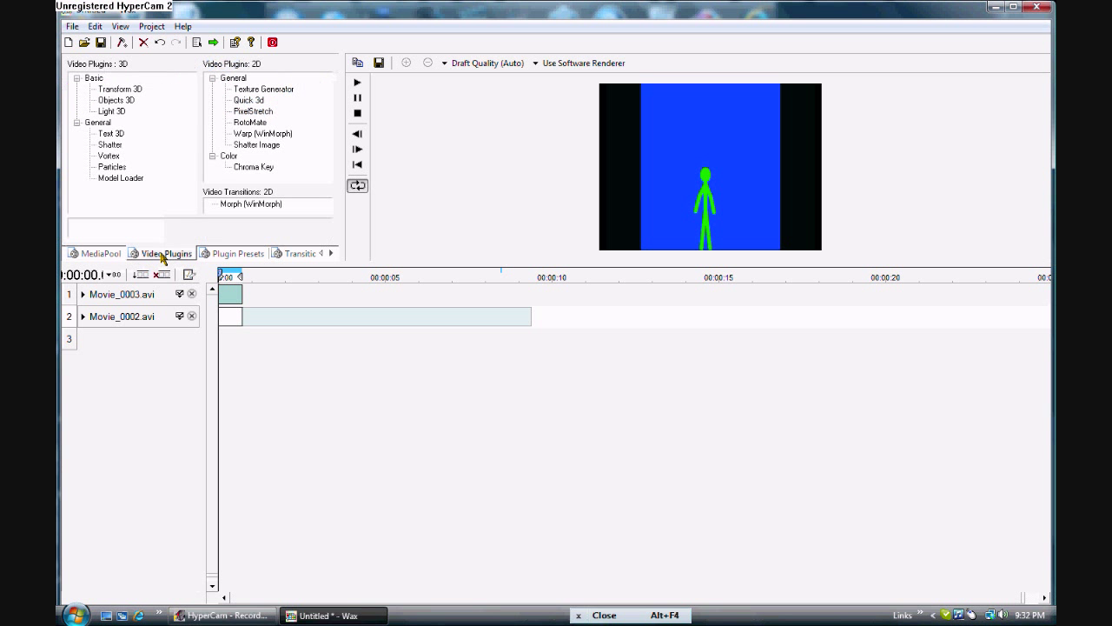
click(253, 168)
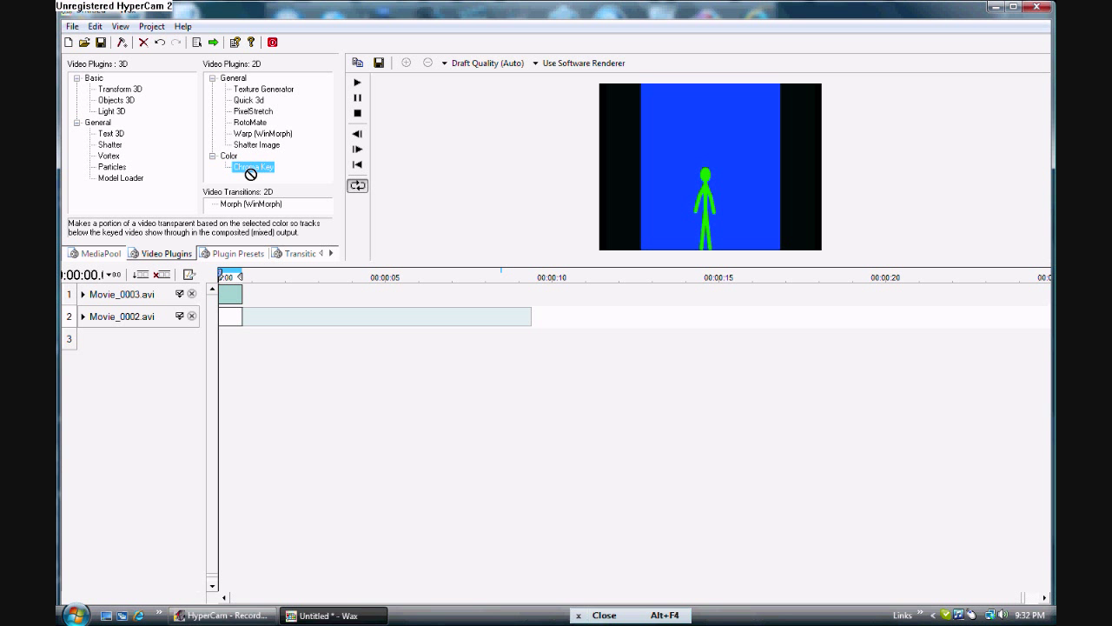
drag(252, 169, 224, 300)
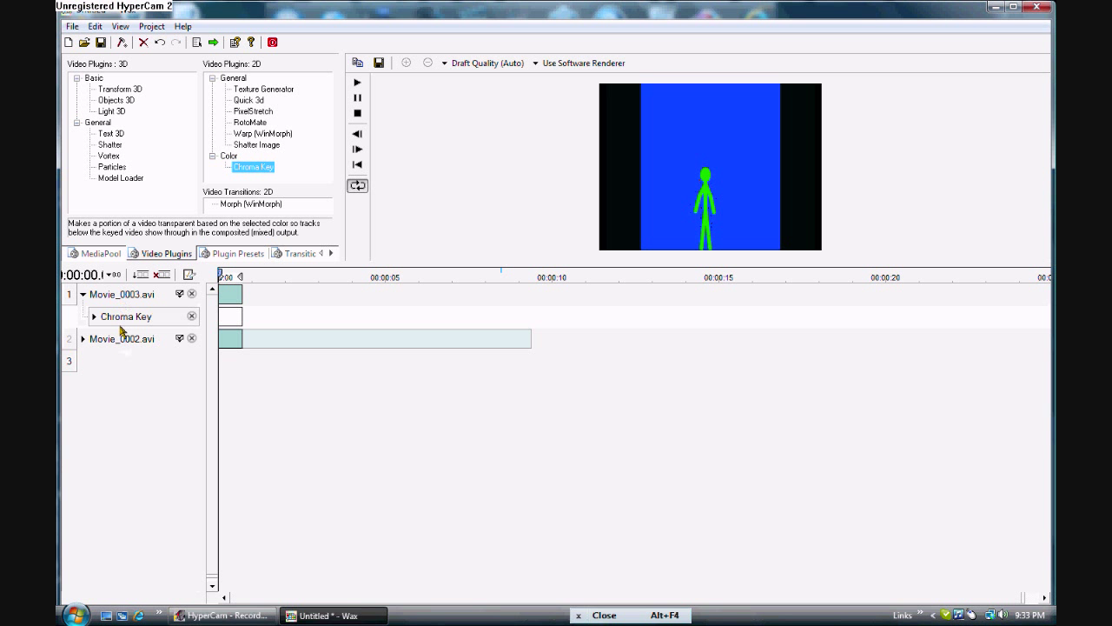
click(123, 295)
click(128, 325)
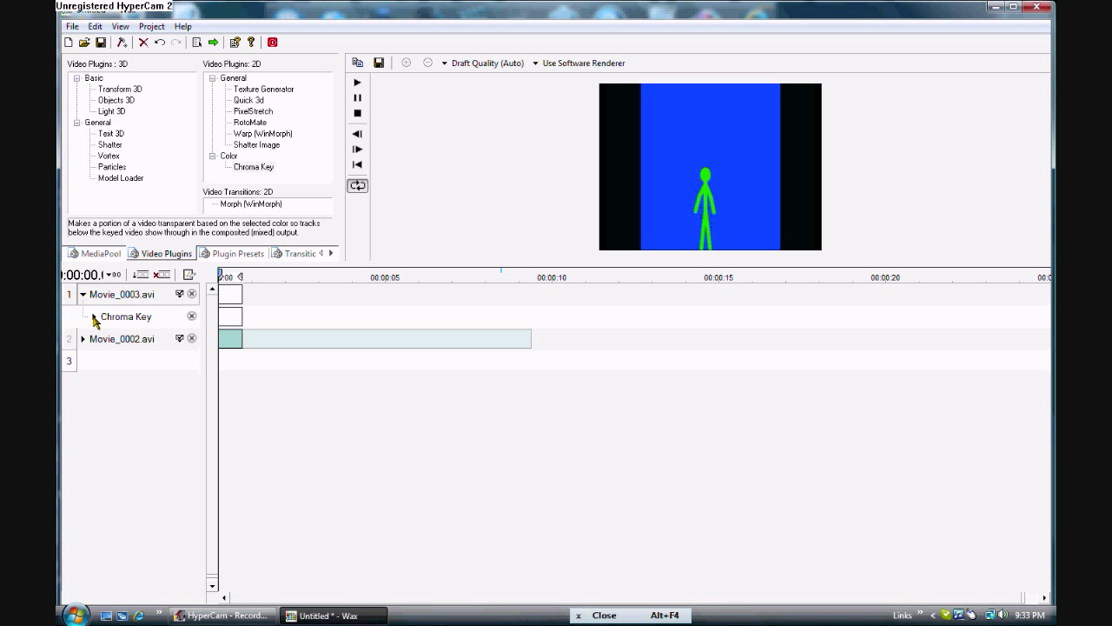
Set the Chroma Key colour by sampling the blue background in the preview.
click(94, 317)
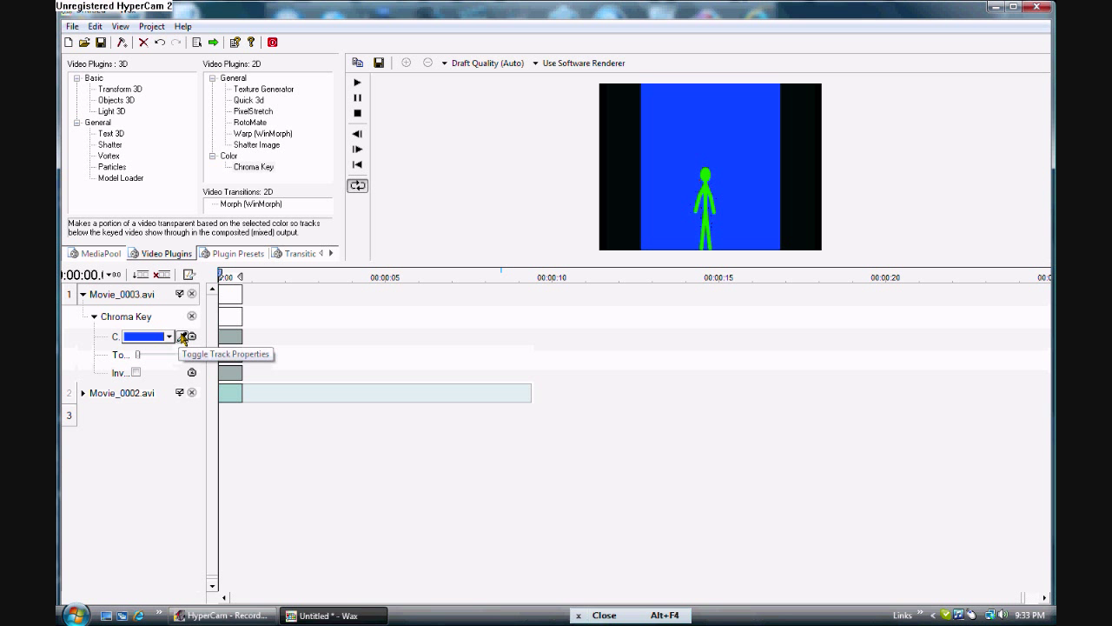
click(183, 337)
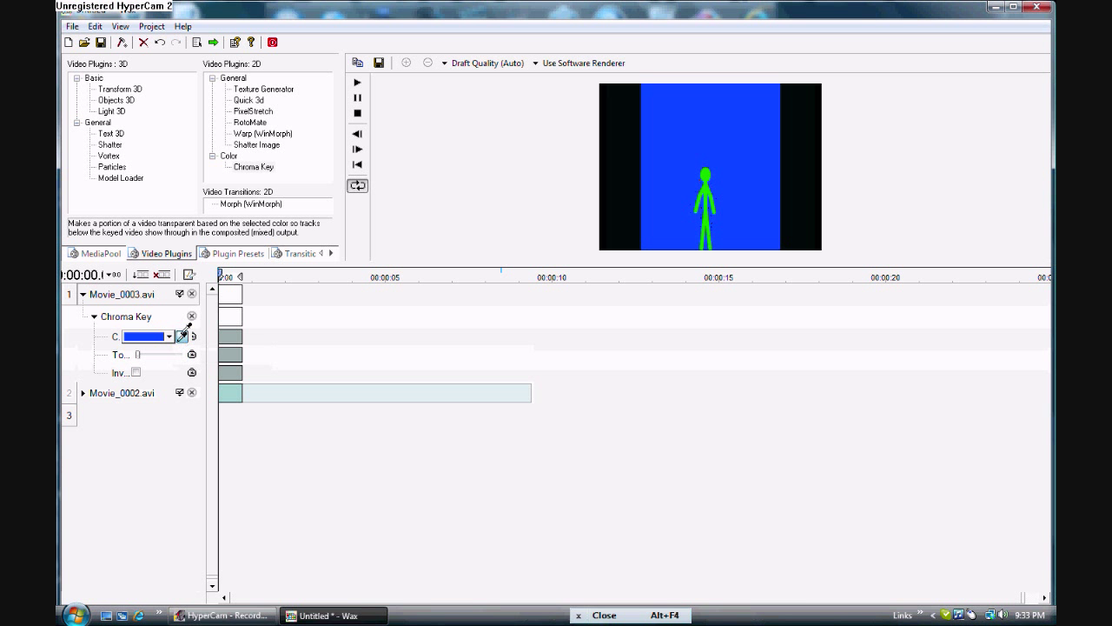
click(721, 133)
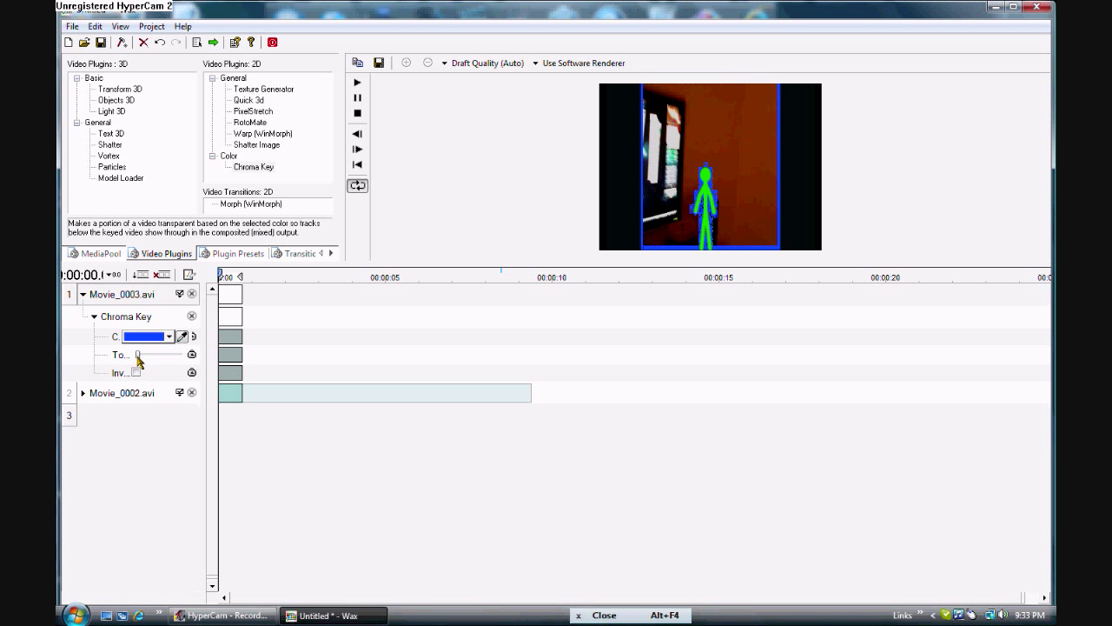
Raise the key tolerance to 0.16, preview the result, and close Wax without saving.
mouse_move(137, 356)
mouse_down()
mouse_move(126, 360)
mouse_move(150, 360)
mouse_up()
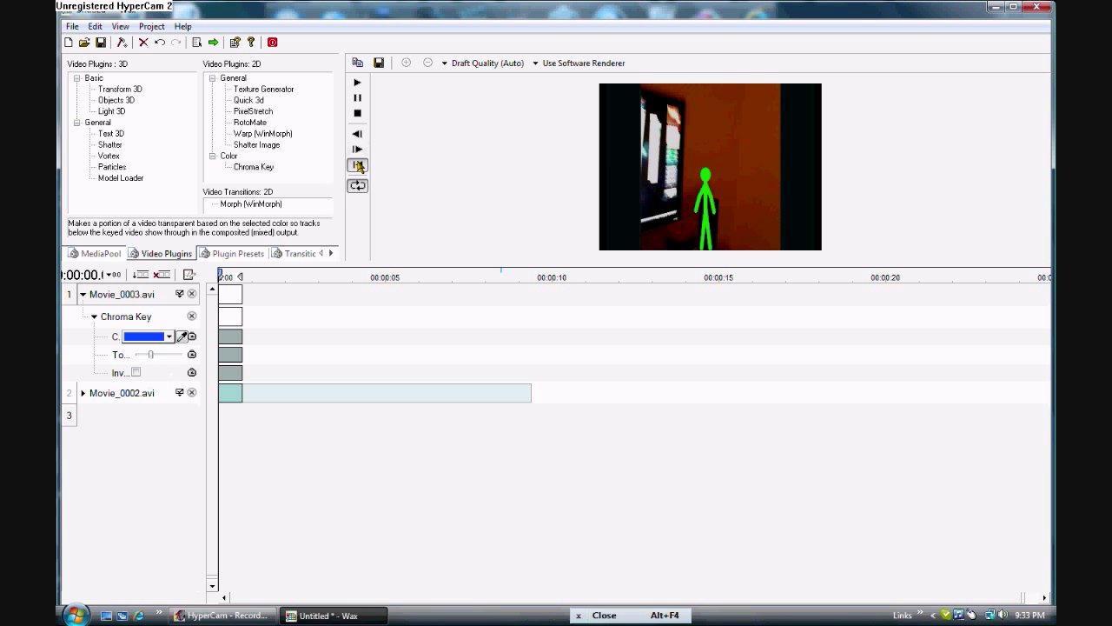
click(359, 85)
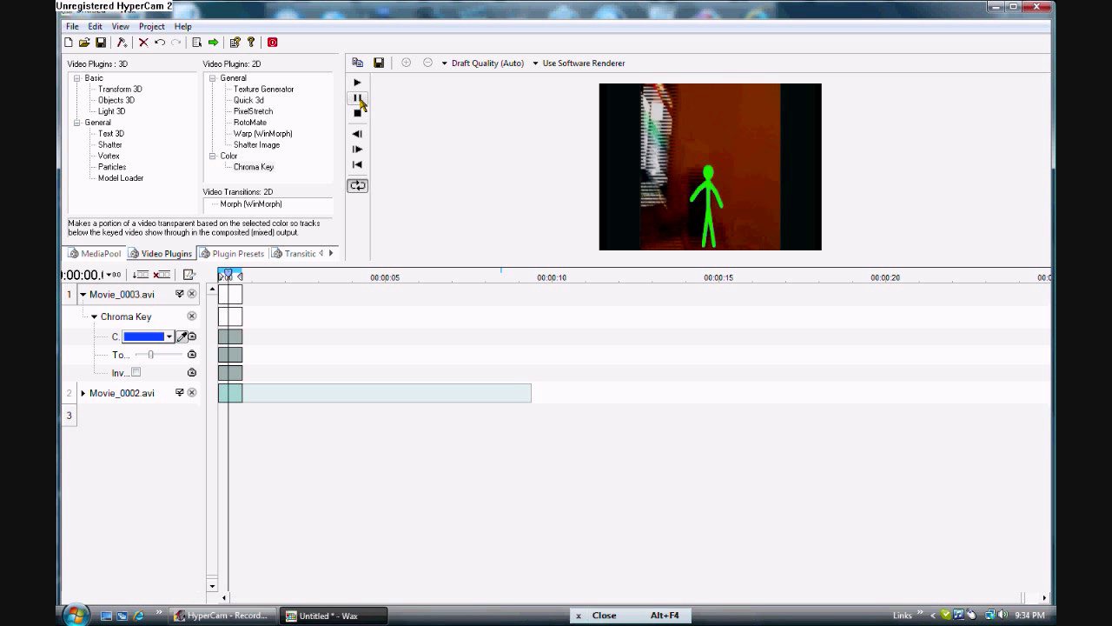
click(360, 100)
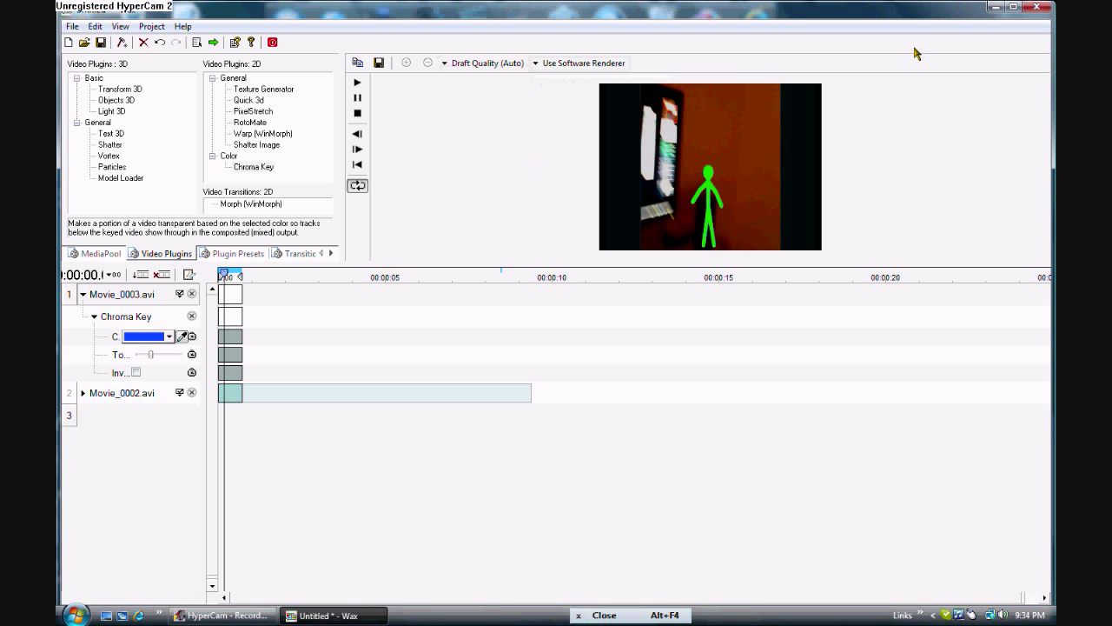
click(1035, 6)
click(579, 355)
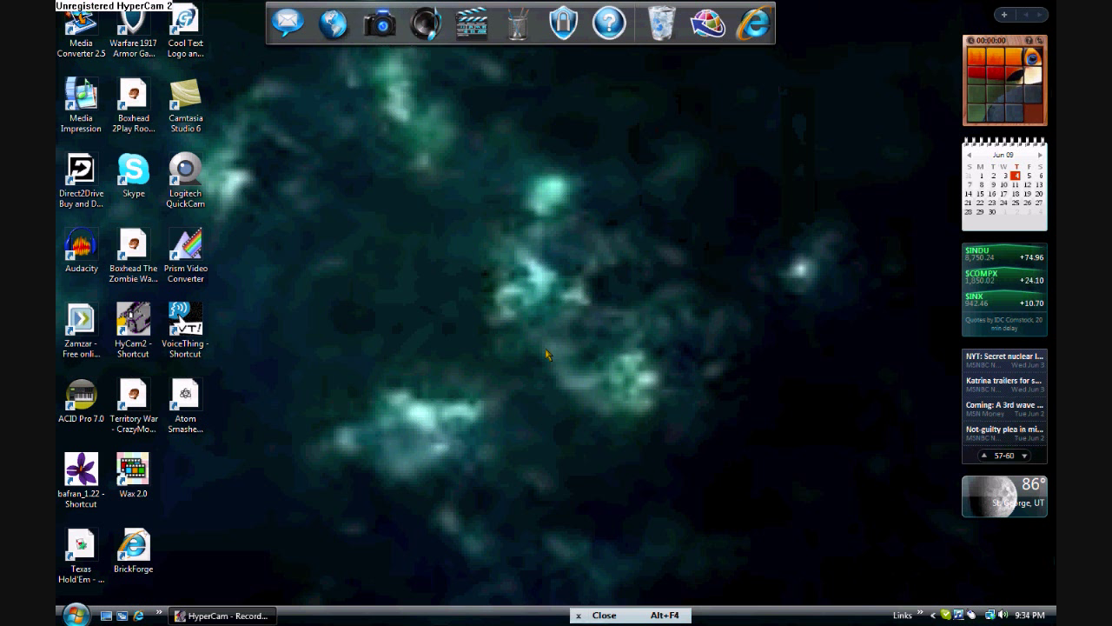